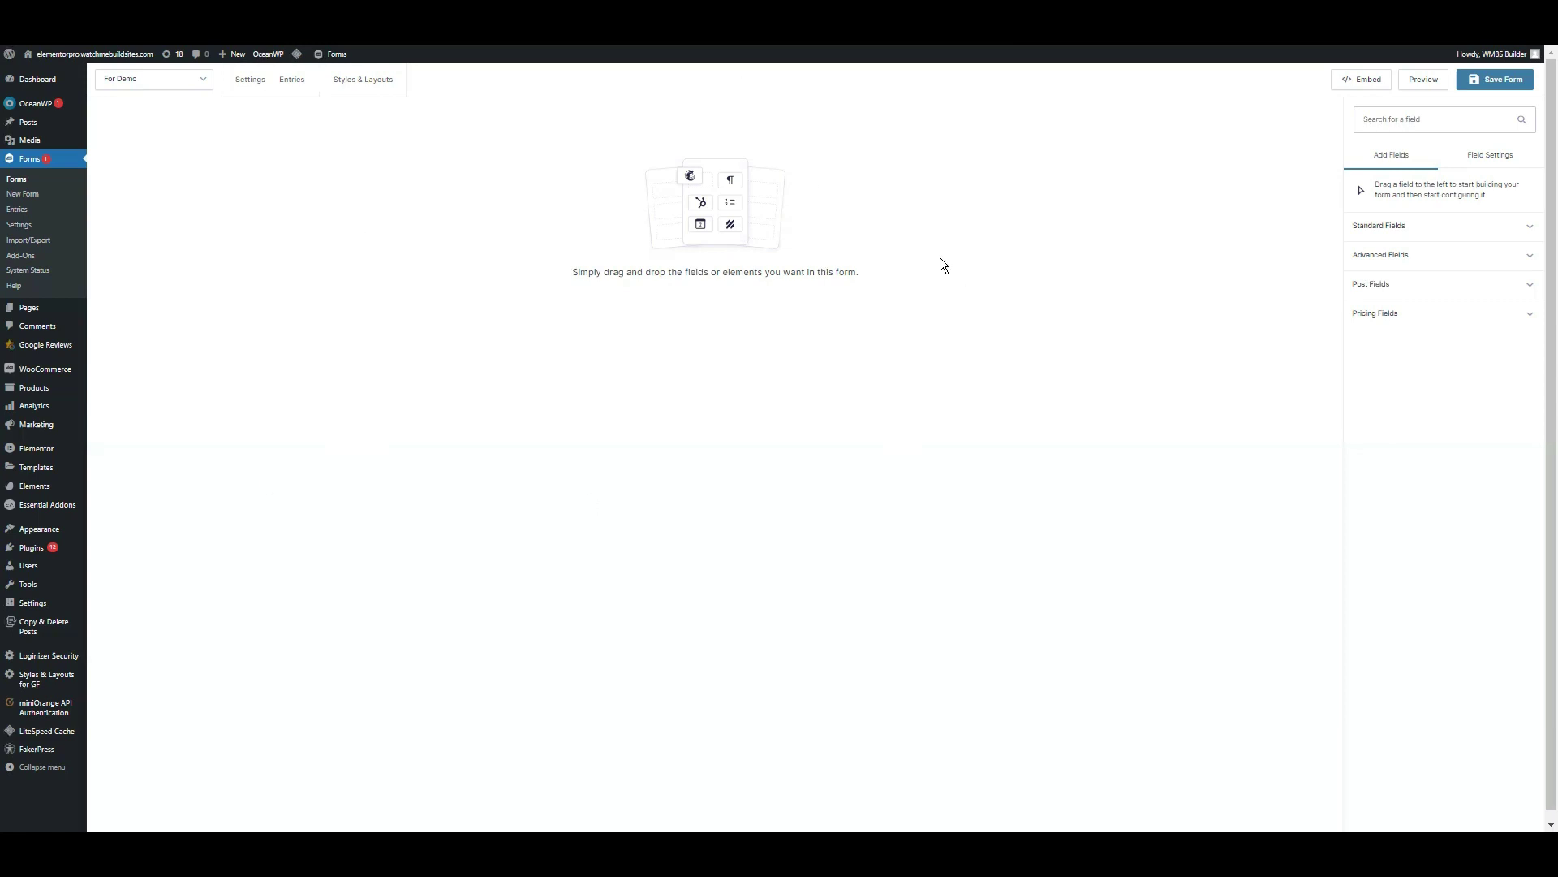
- Add a List field from Advanced Fields to the For Demo form and open its settings
click(1411, 258)
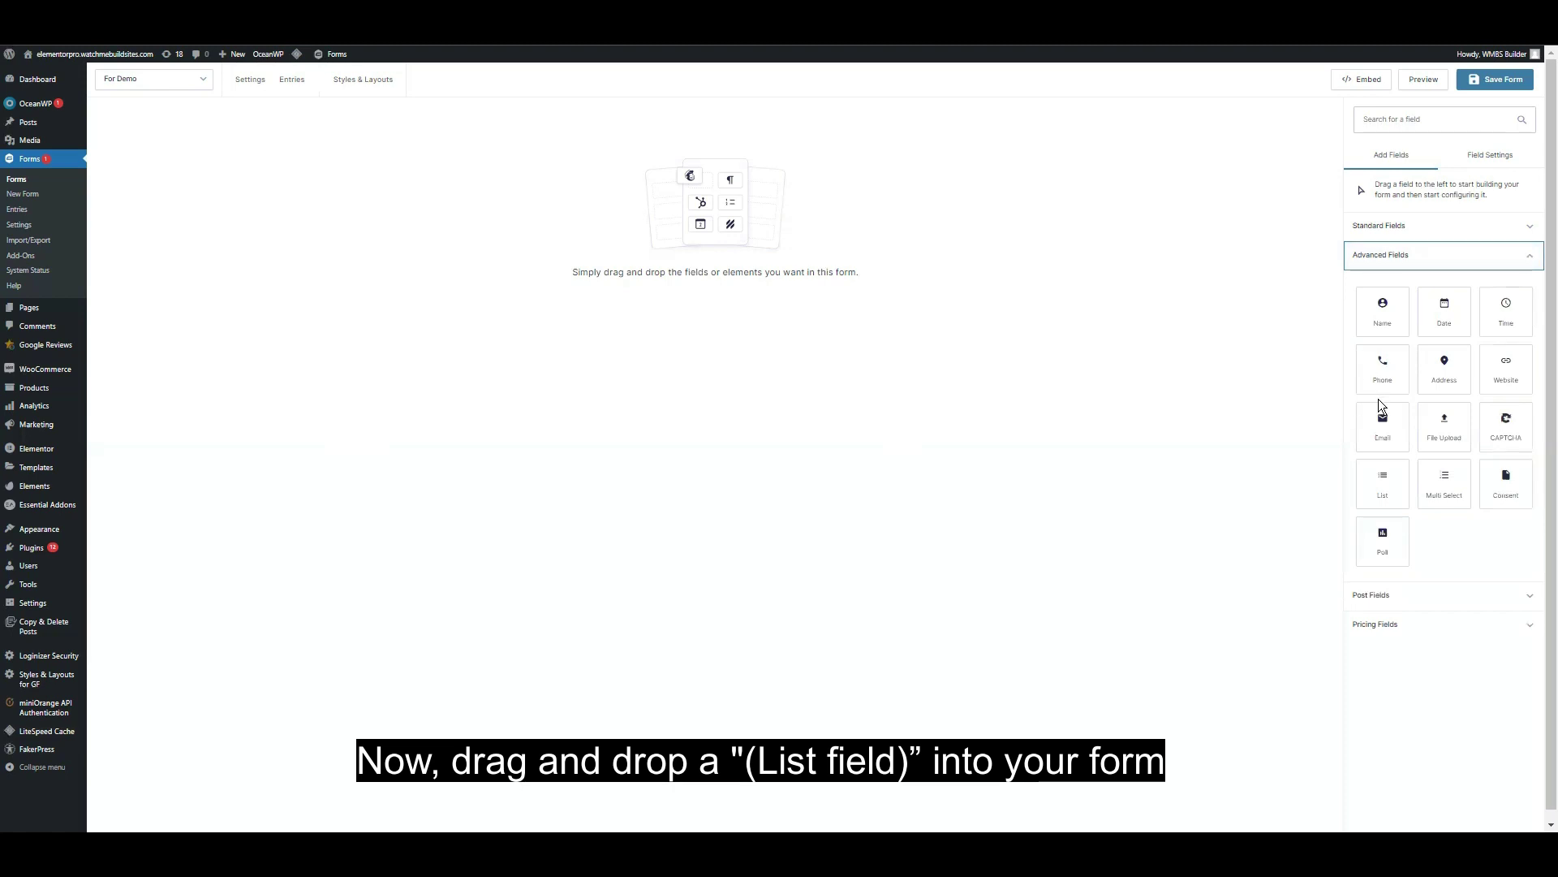
drag(1383, 481, 511, 203)
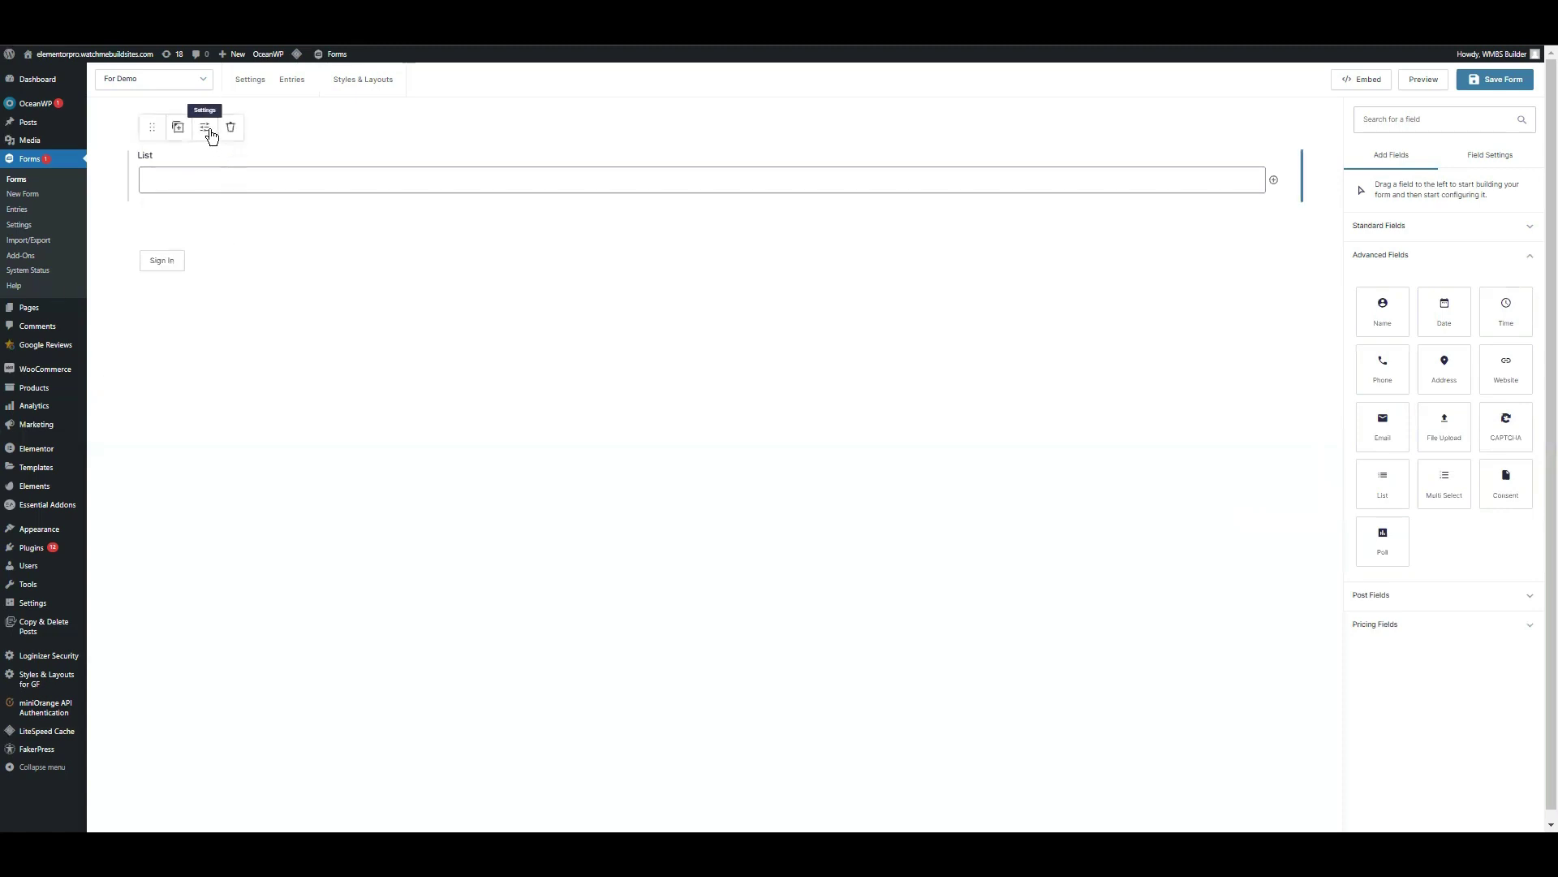
click(207, 127)
mouse_move(630, 258)
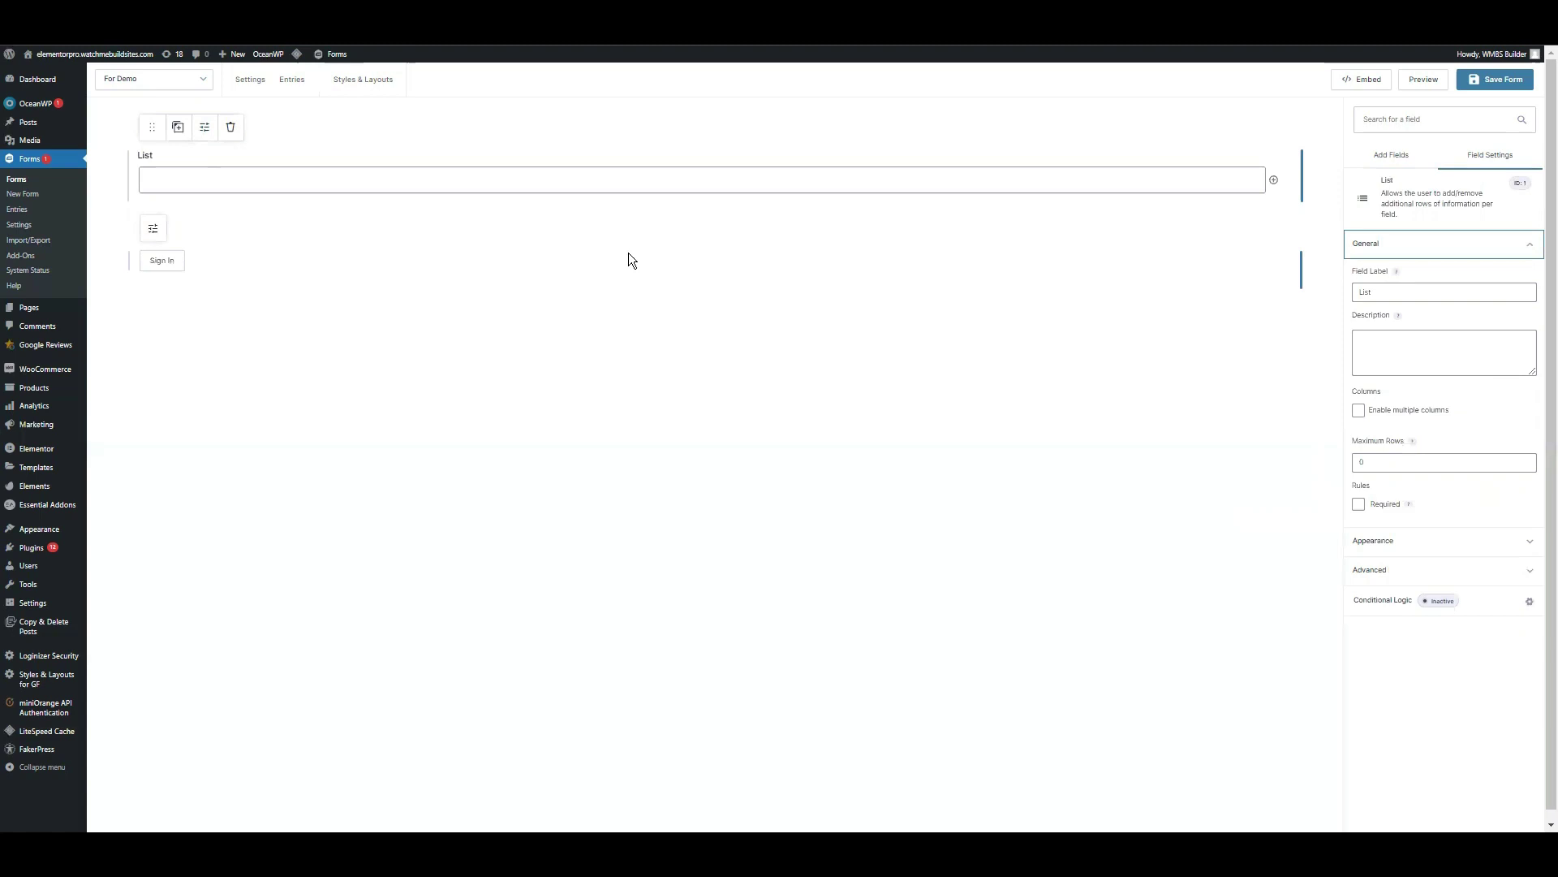
- Replace the field label 'List' with 'Information'
click(1403, 287)
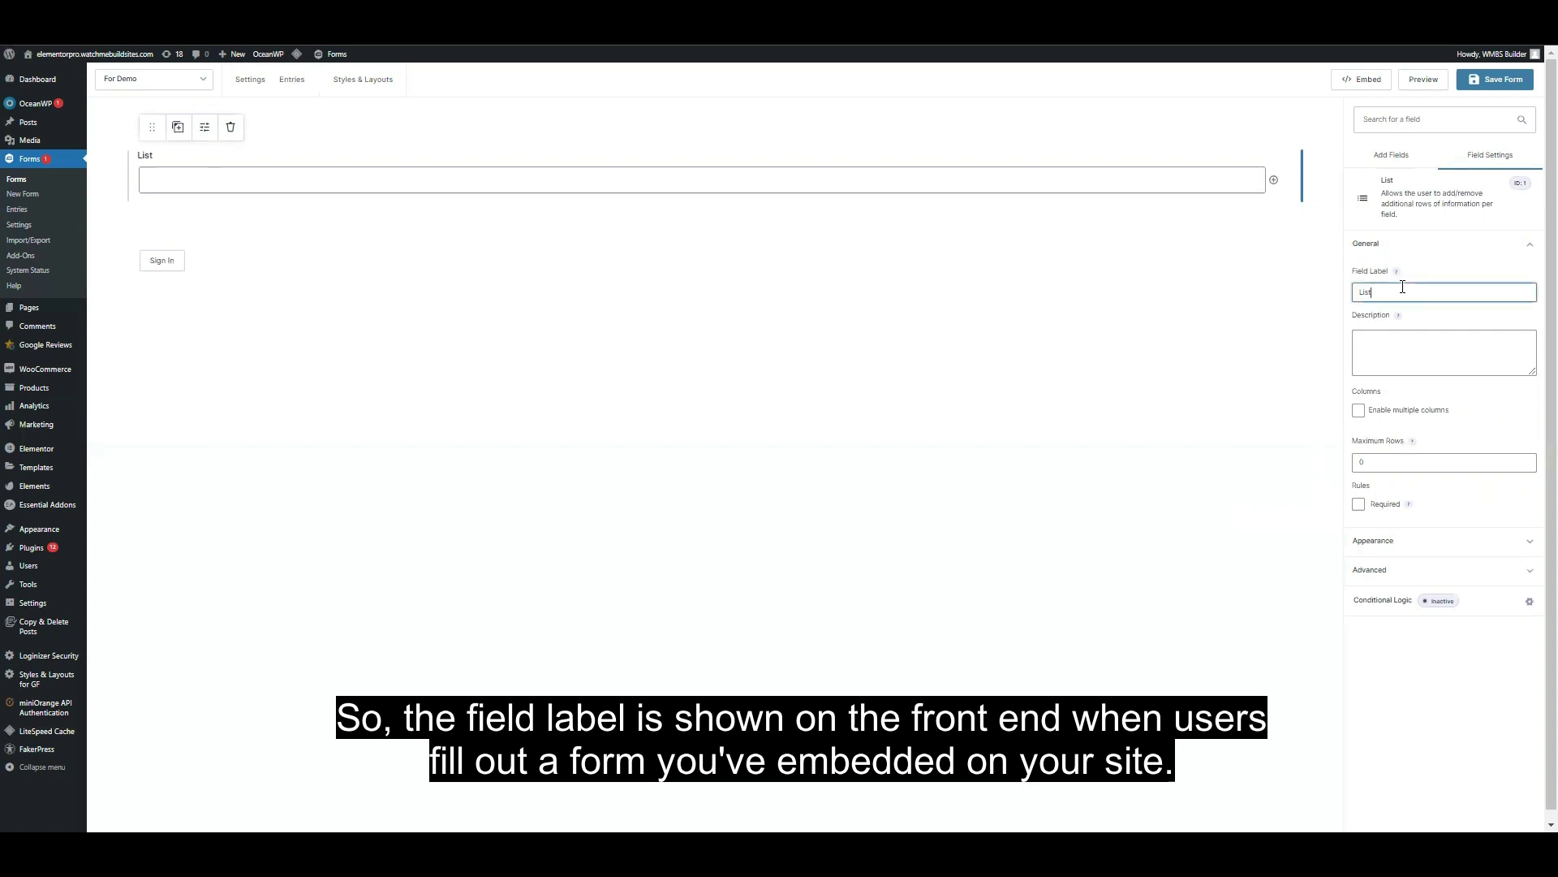
double_click(1402, 287)
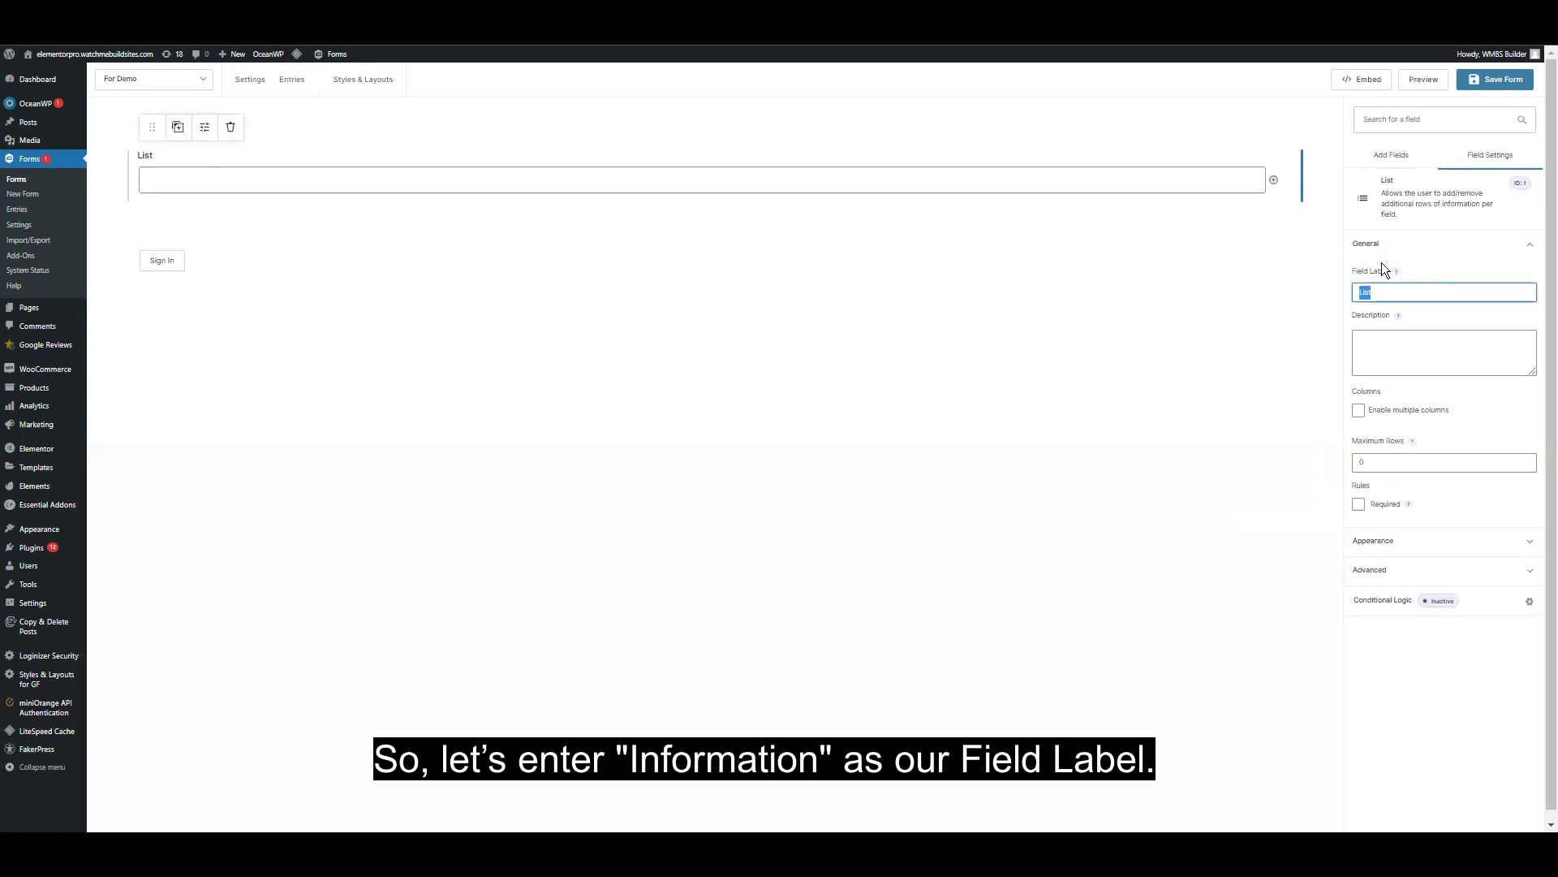
key(BackSpace)
text(Information)
key(Tab)
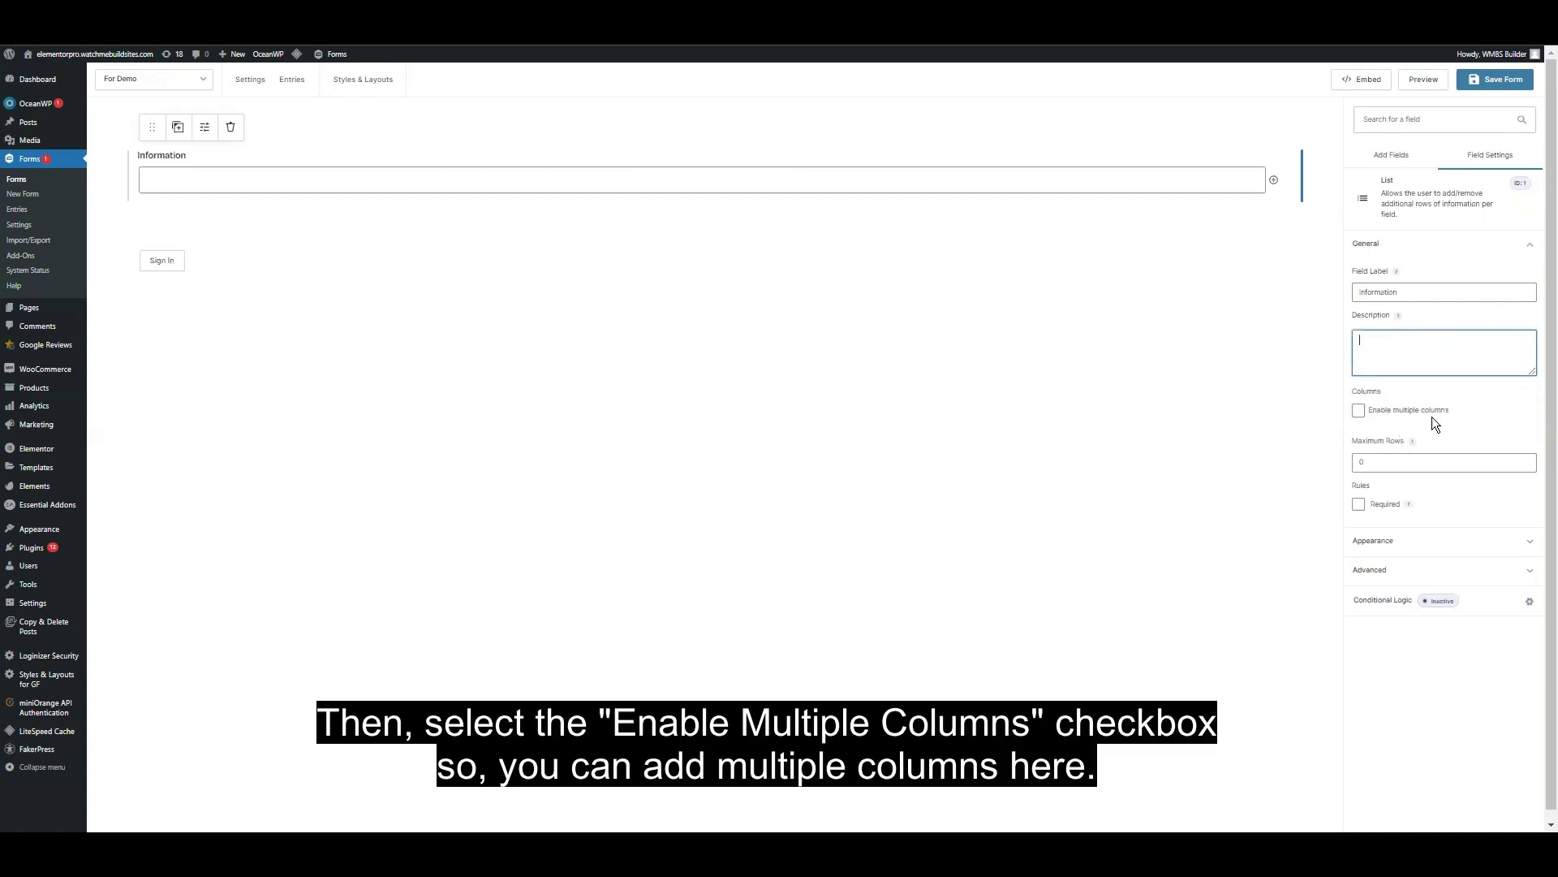
- Enable multiple columns and name the first two columns First Name and Last Name
click(1360, 413)
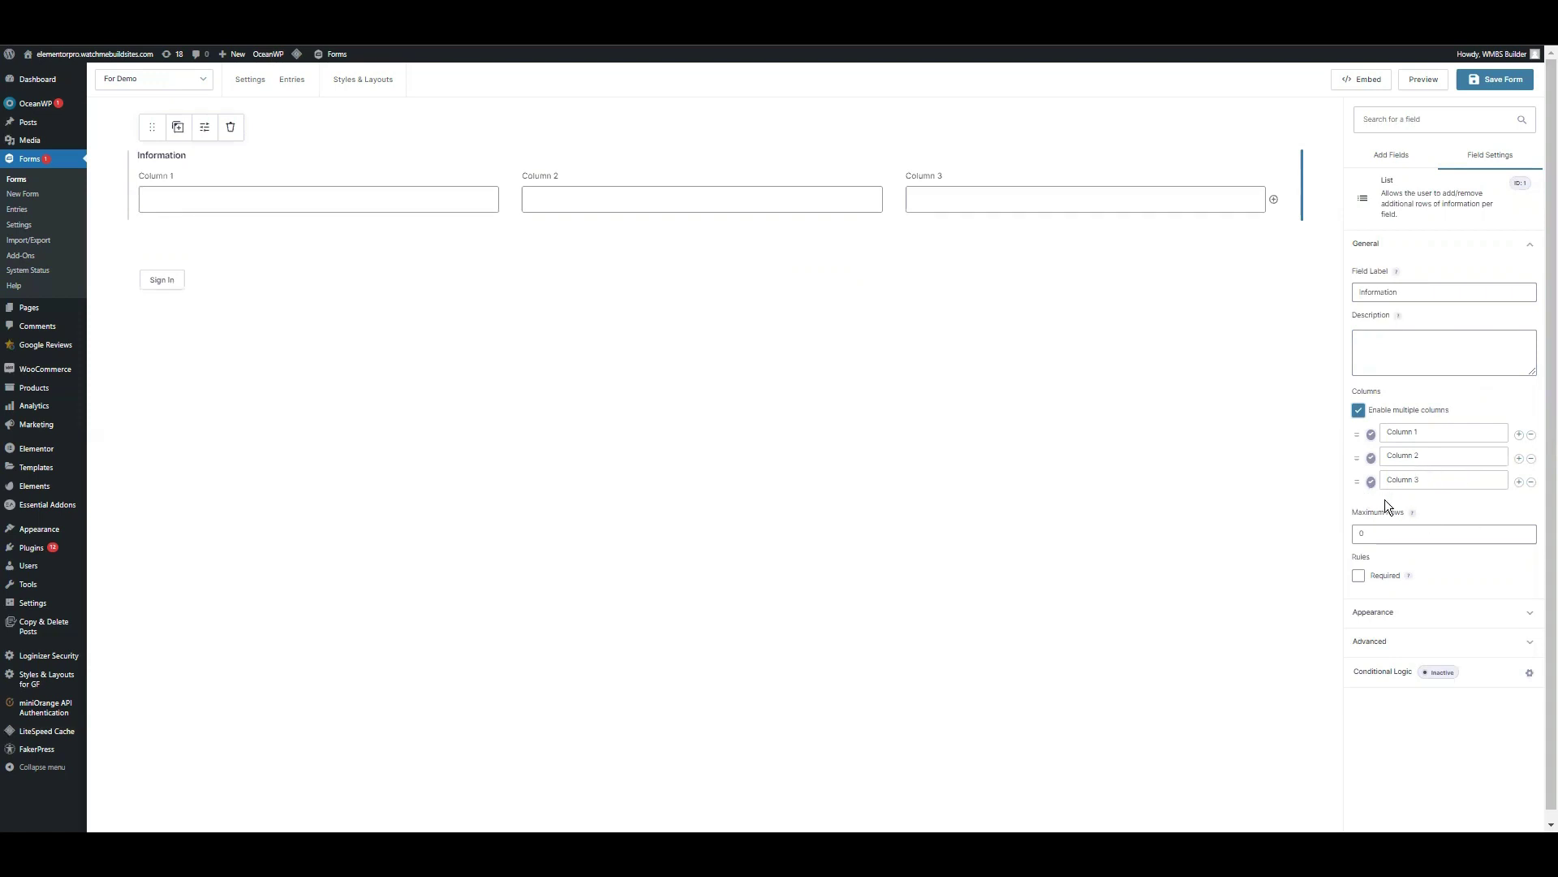
click(1413, 433)
triple_click(1414, 433)
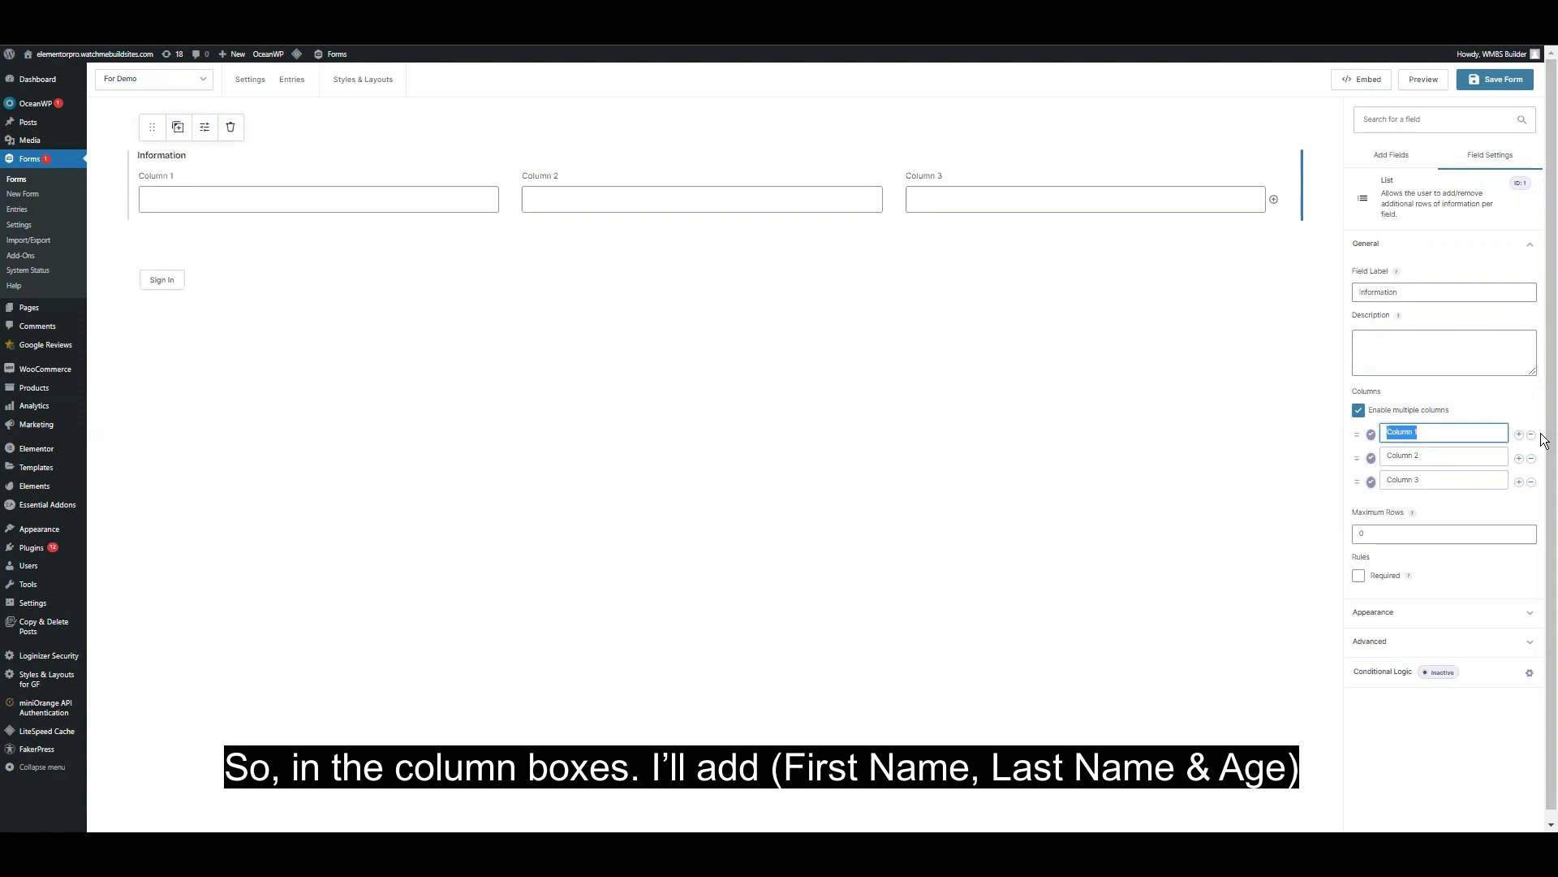
text(First Name)
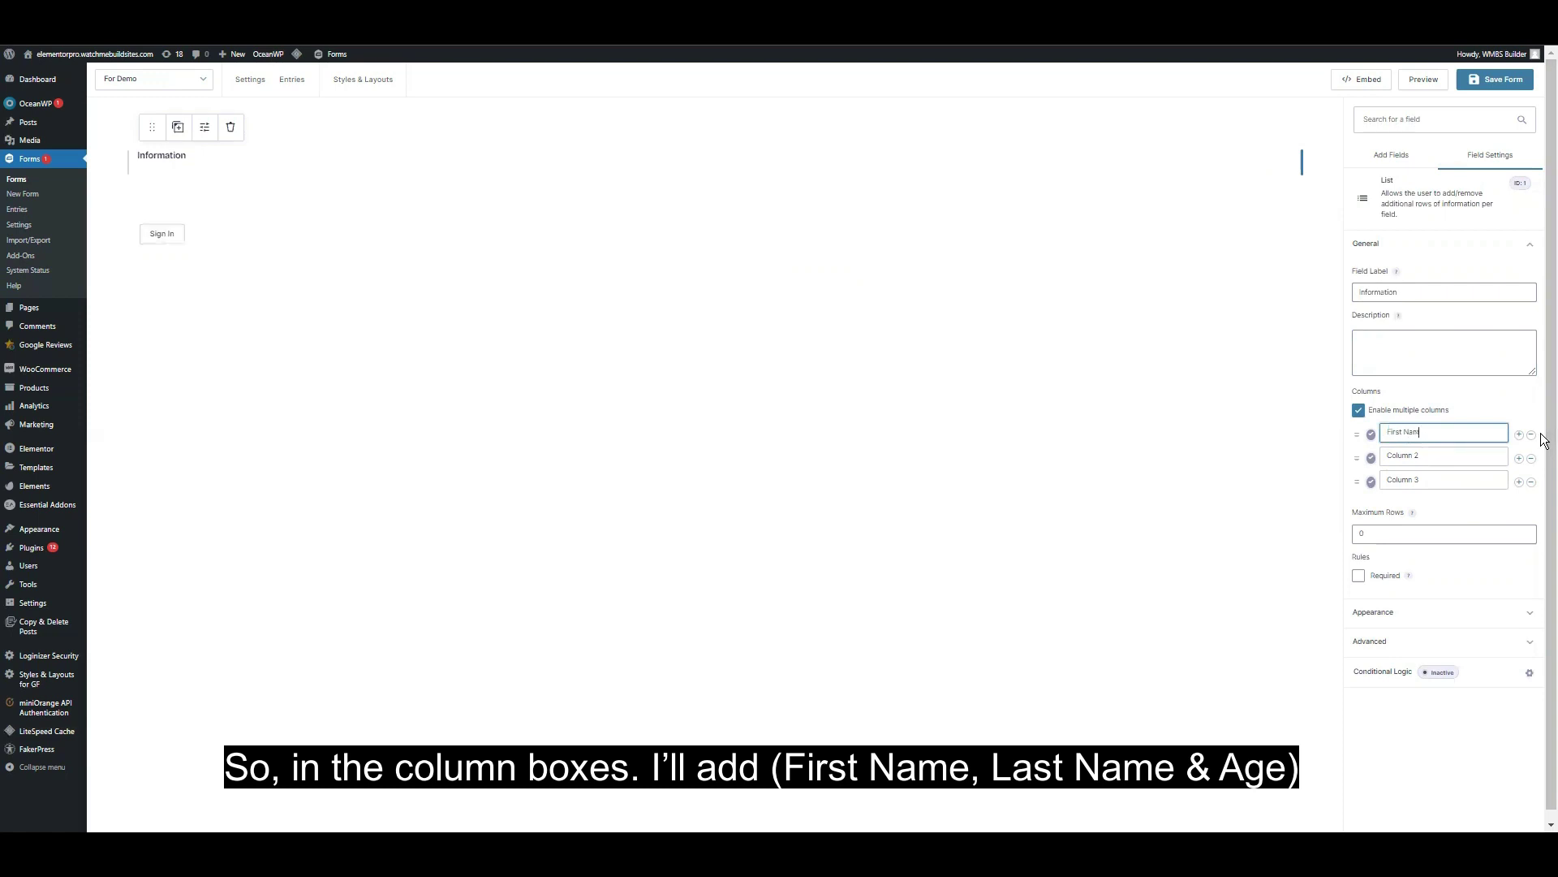
triple_click(1394, 457)
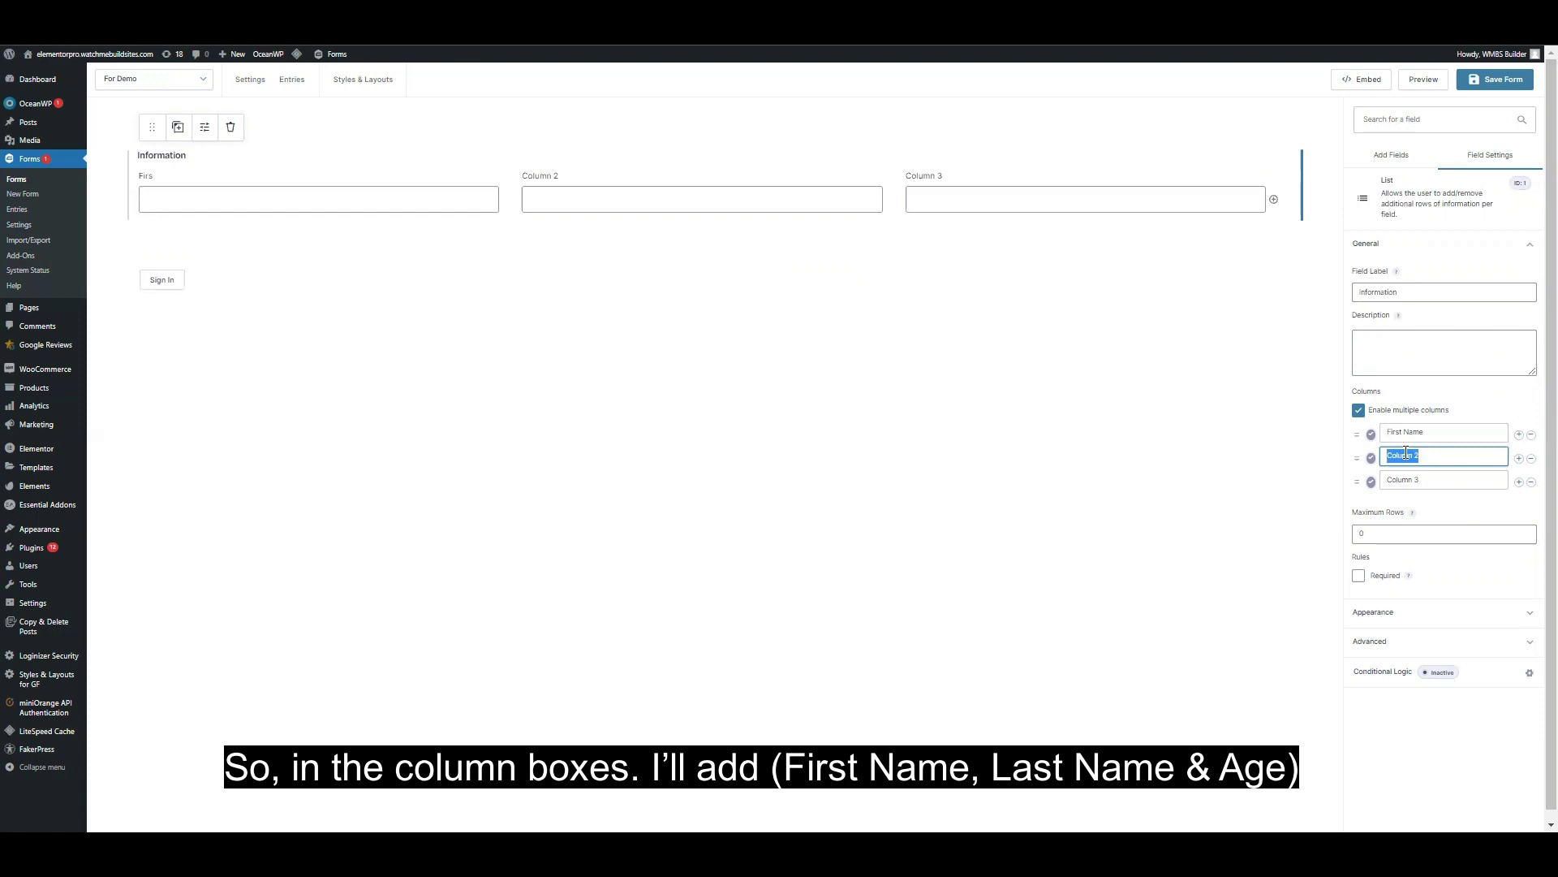
text(La)
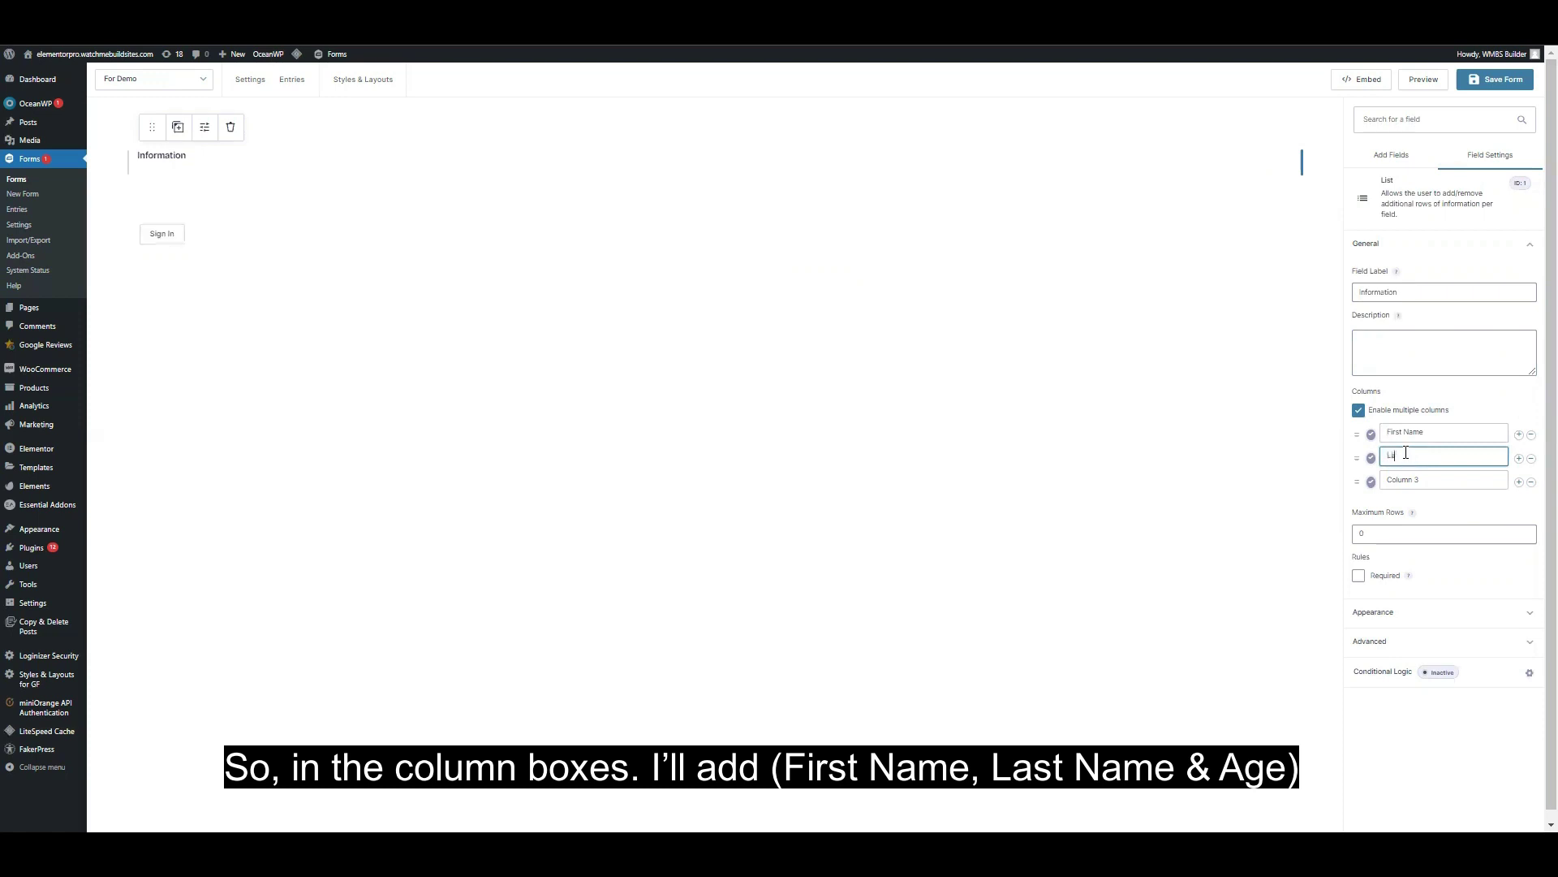
text(st Name)
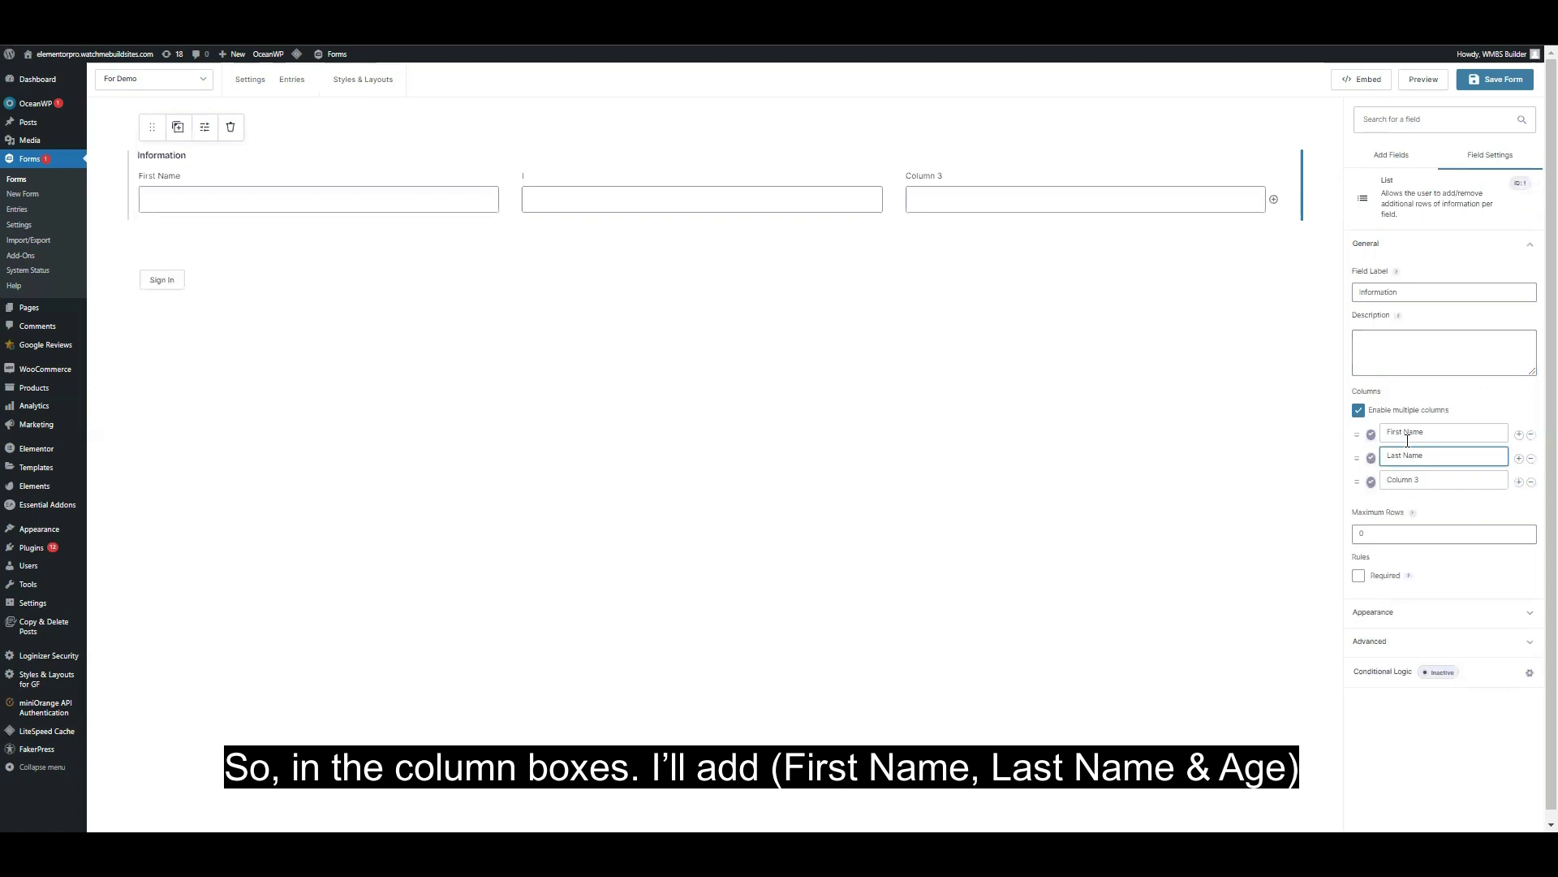
- Name the third column Age, then add and remove an extra column
triple_click(1405, 478)
text(Age)
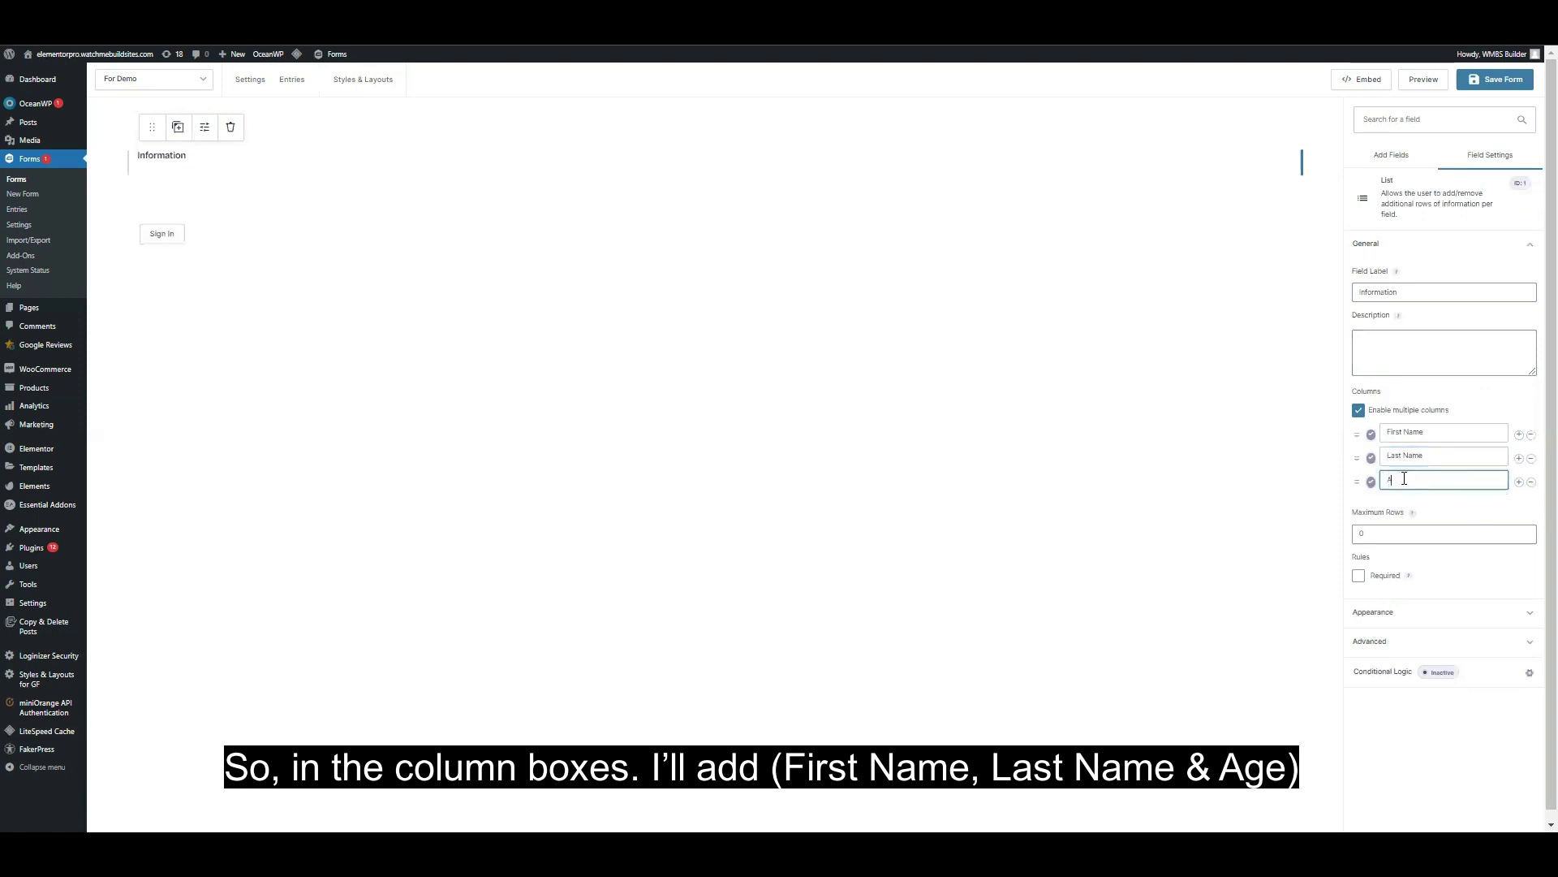
click(1449, 511)
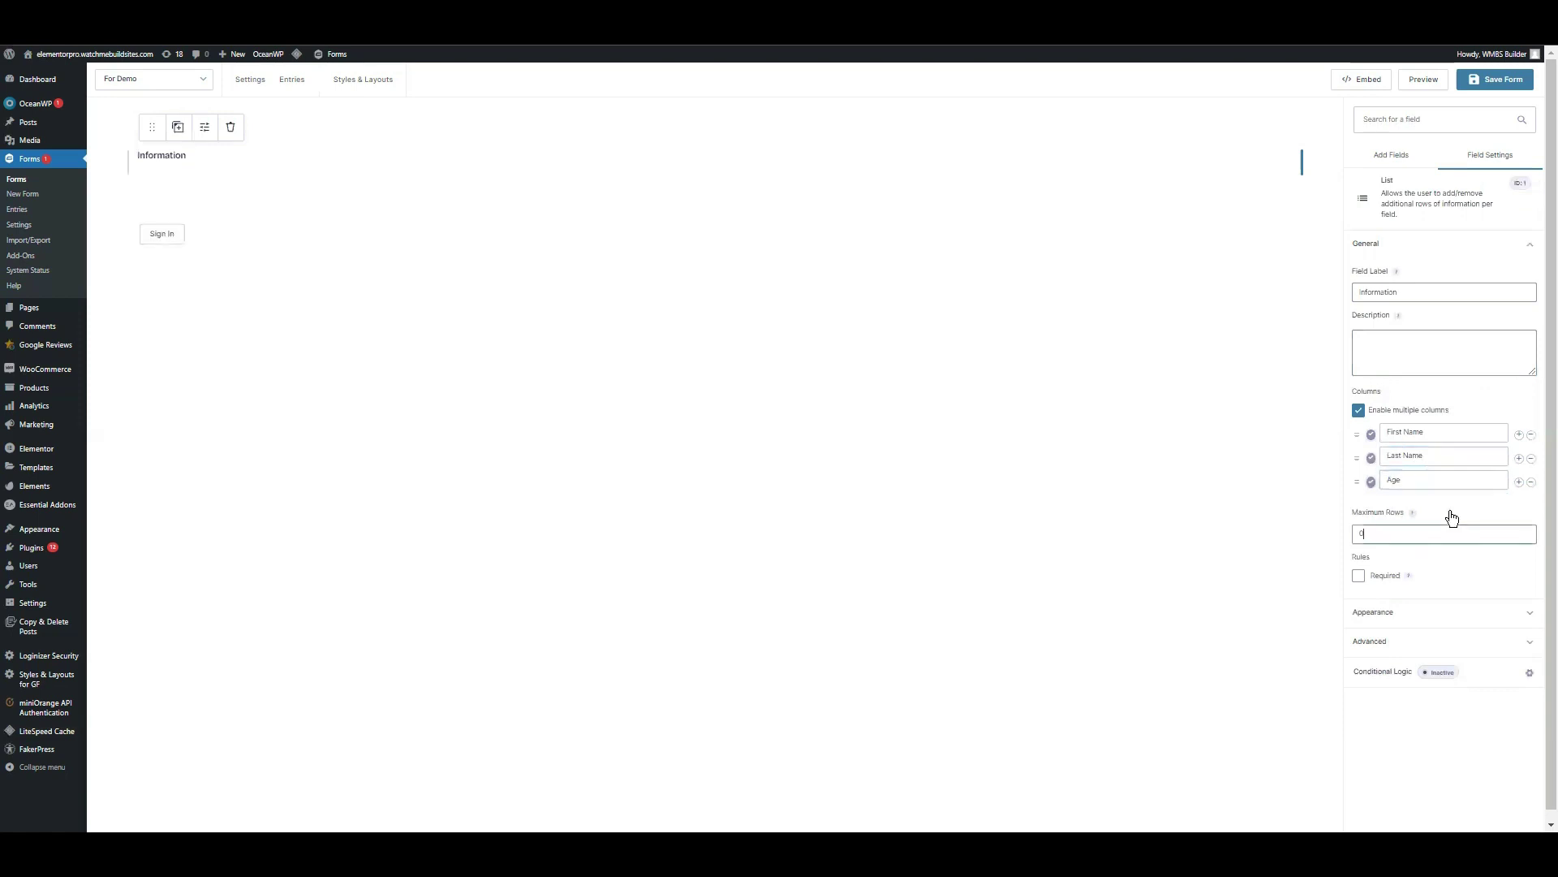
click(1518, 434)
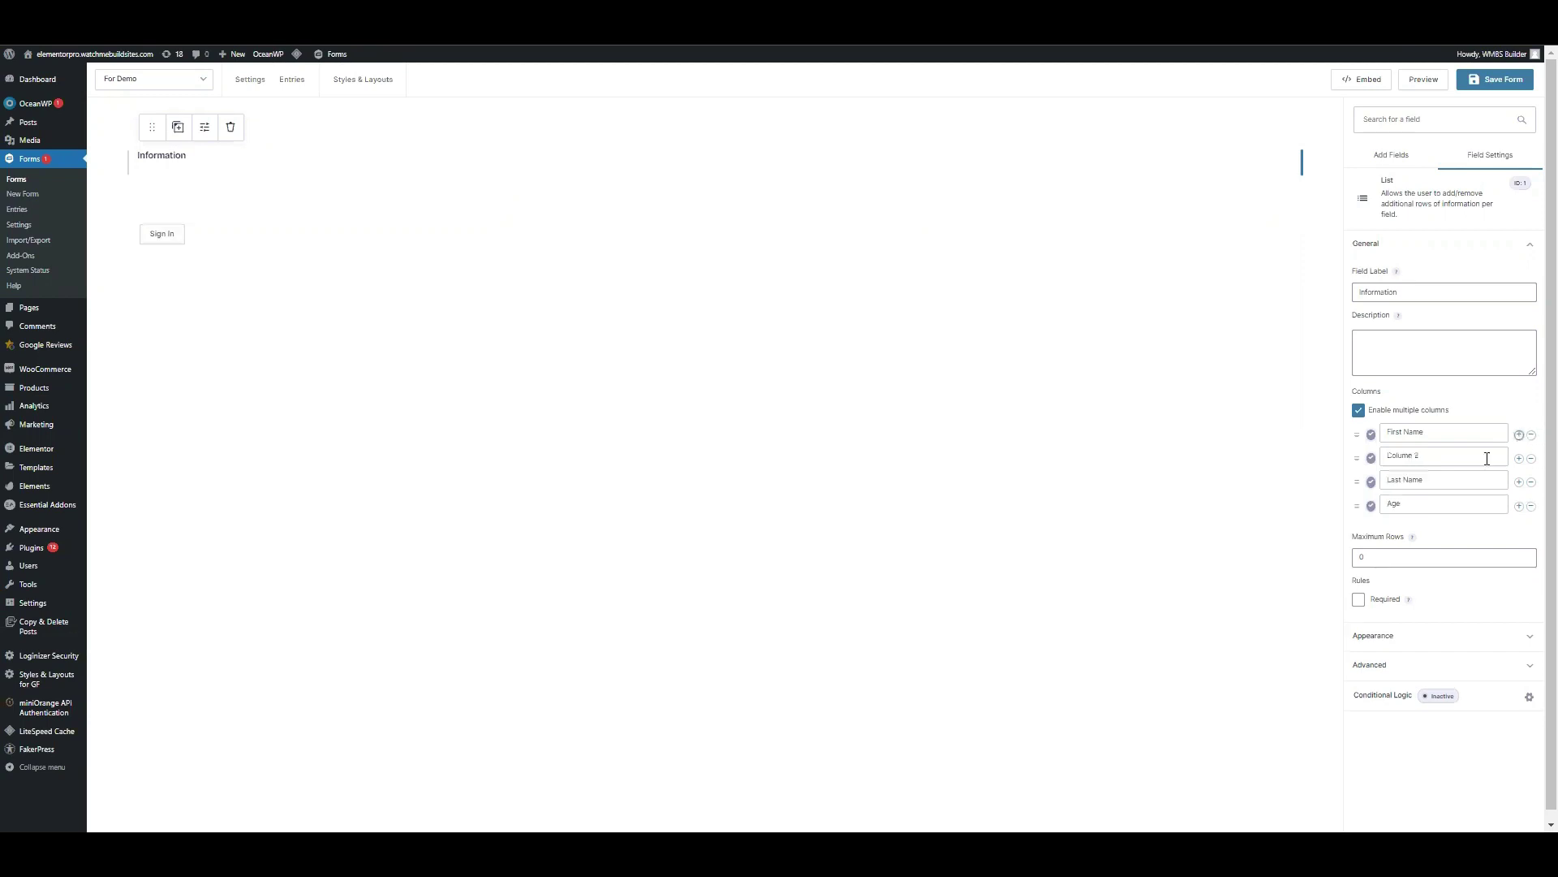
click(1532, 458)
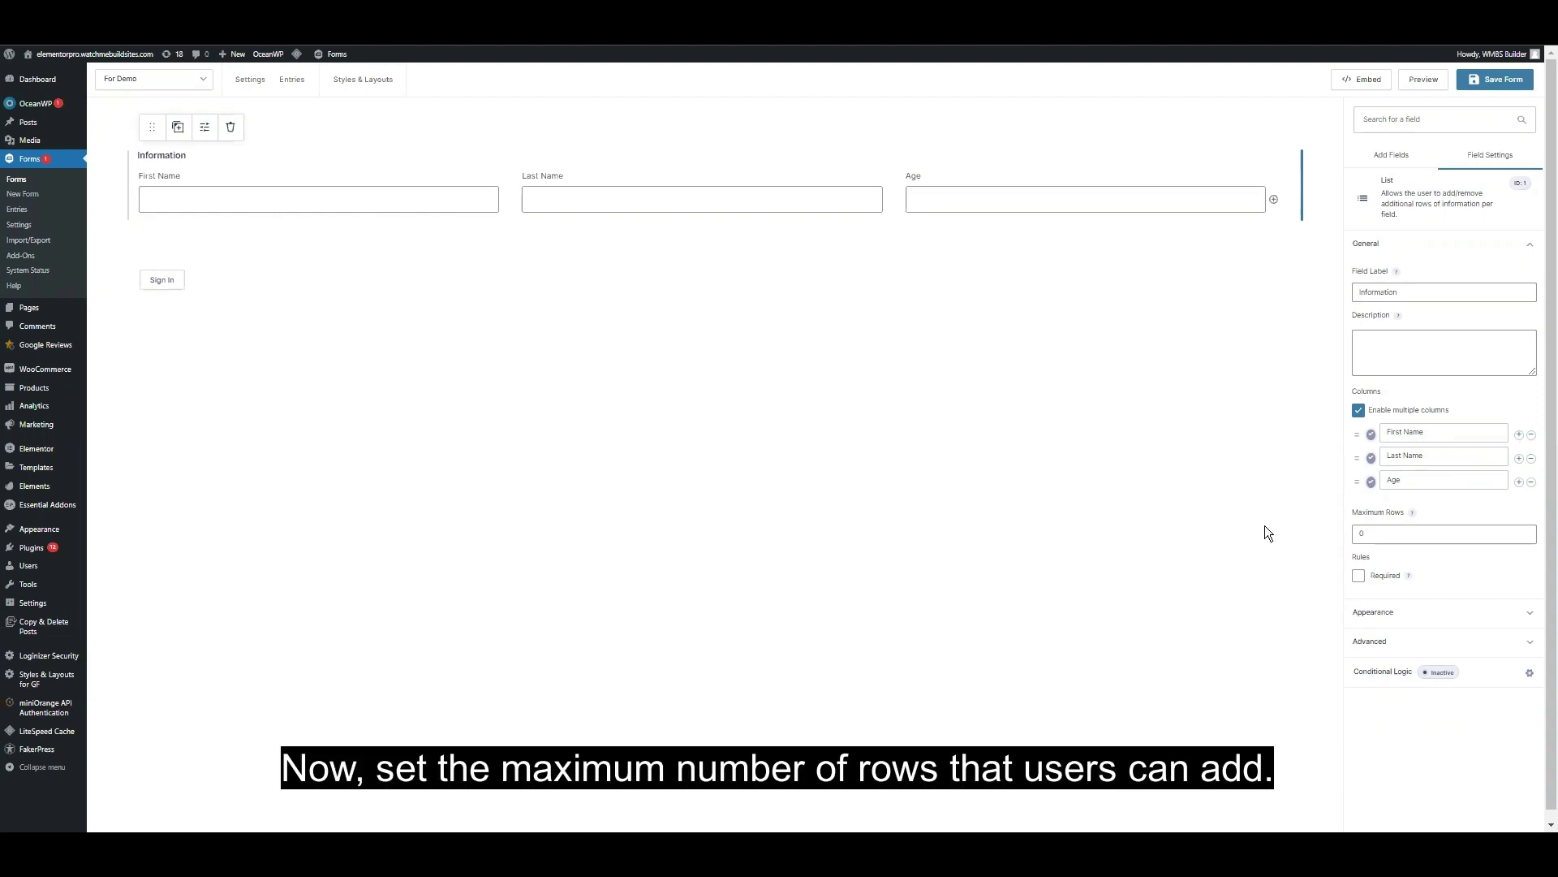
- Set Maximum Rows to 5 and mark the Information field Required
double_click(1422, 533)
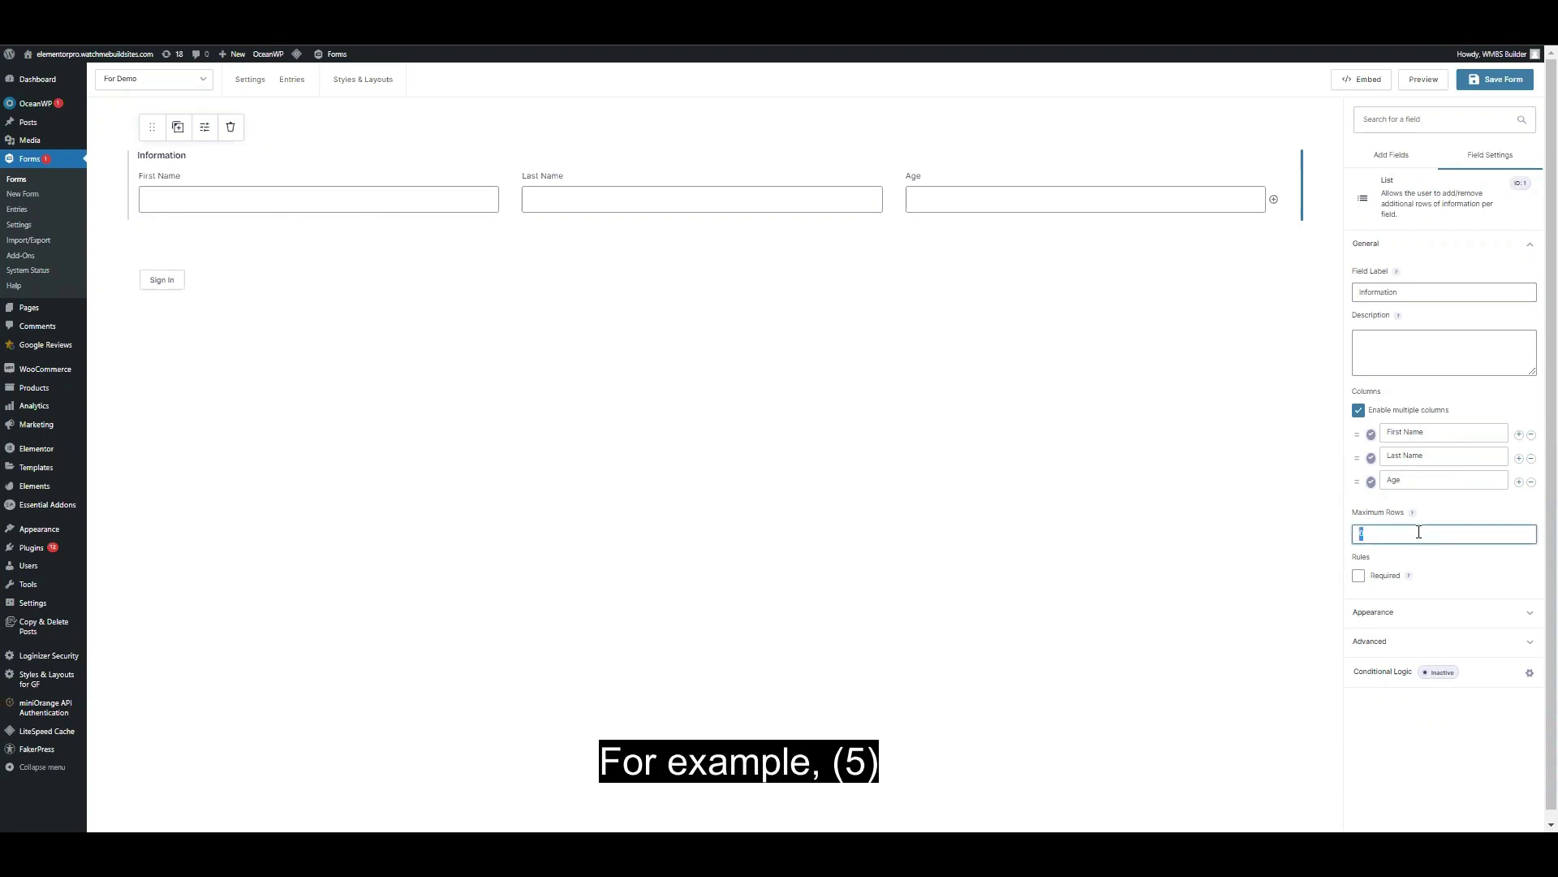
key(BackSpace)
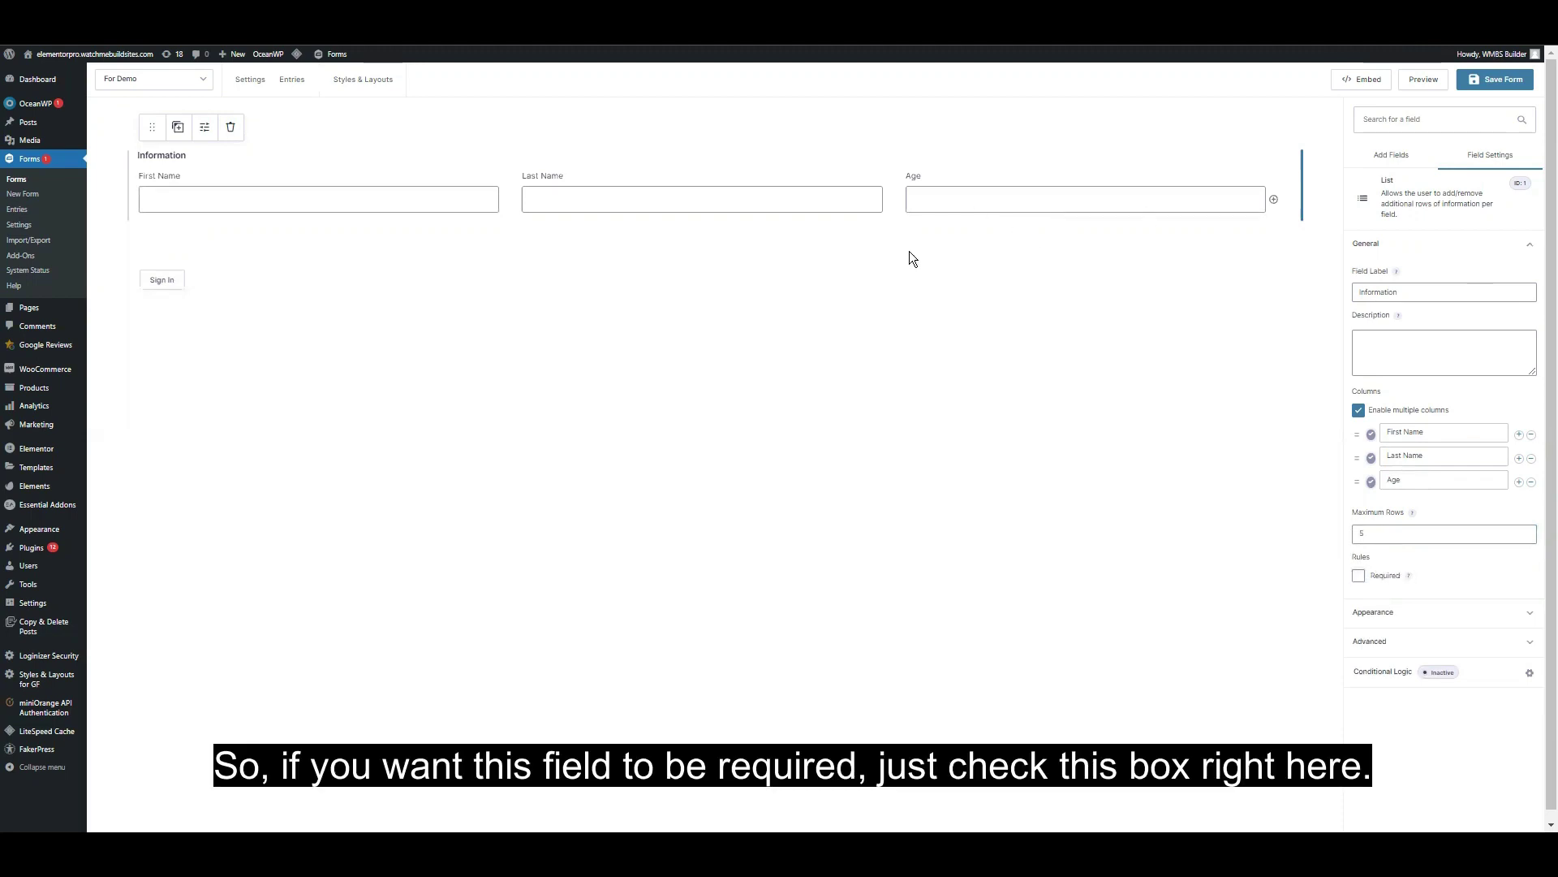
click(1358, 577)
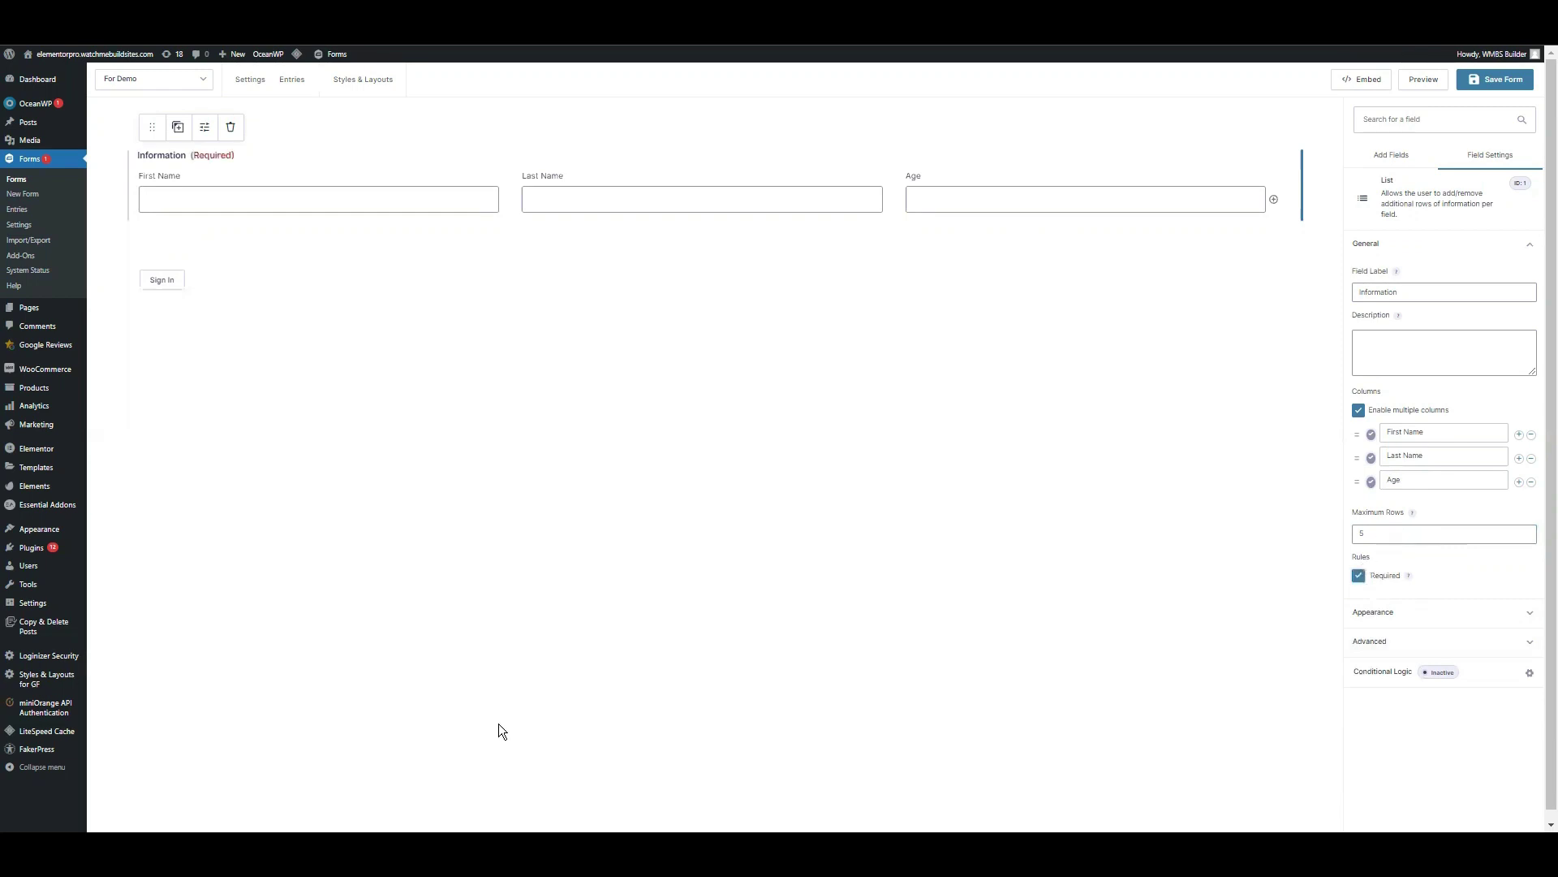
- Expand the Appearance and Advanced sections, save the form, and open its preview
click(1403, 611)
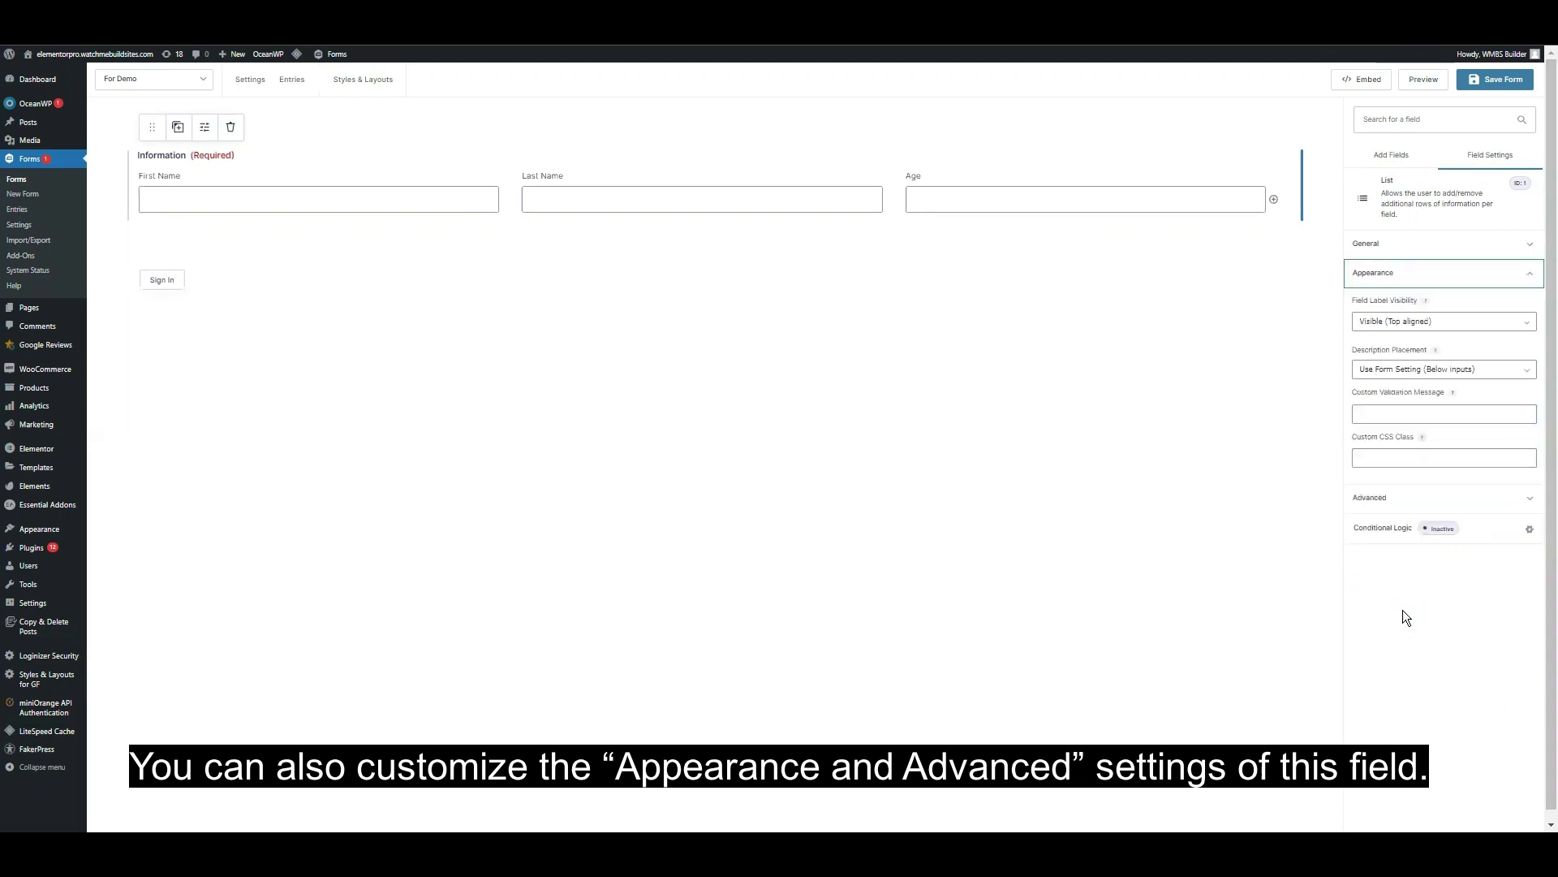
click(1442, 497)
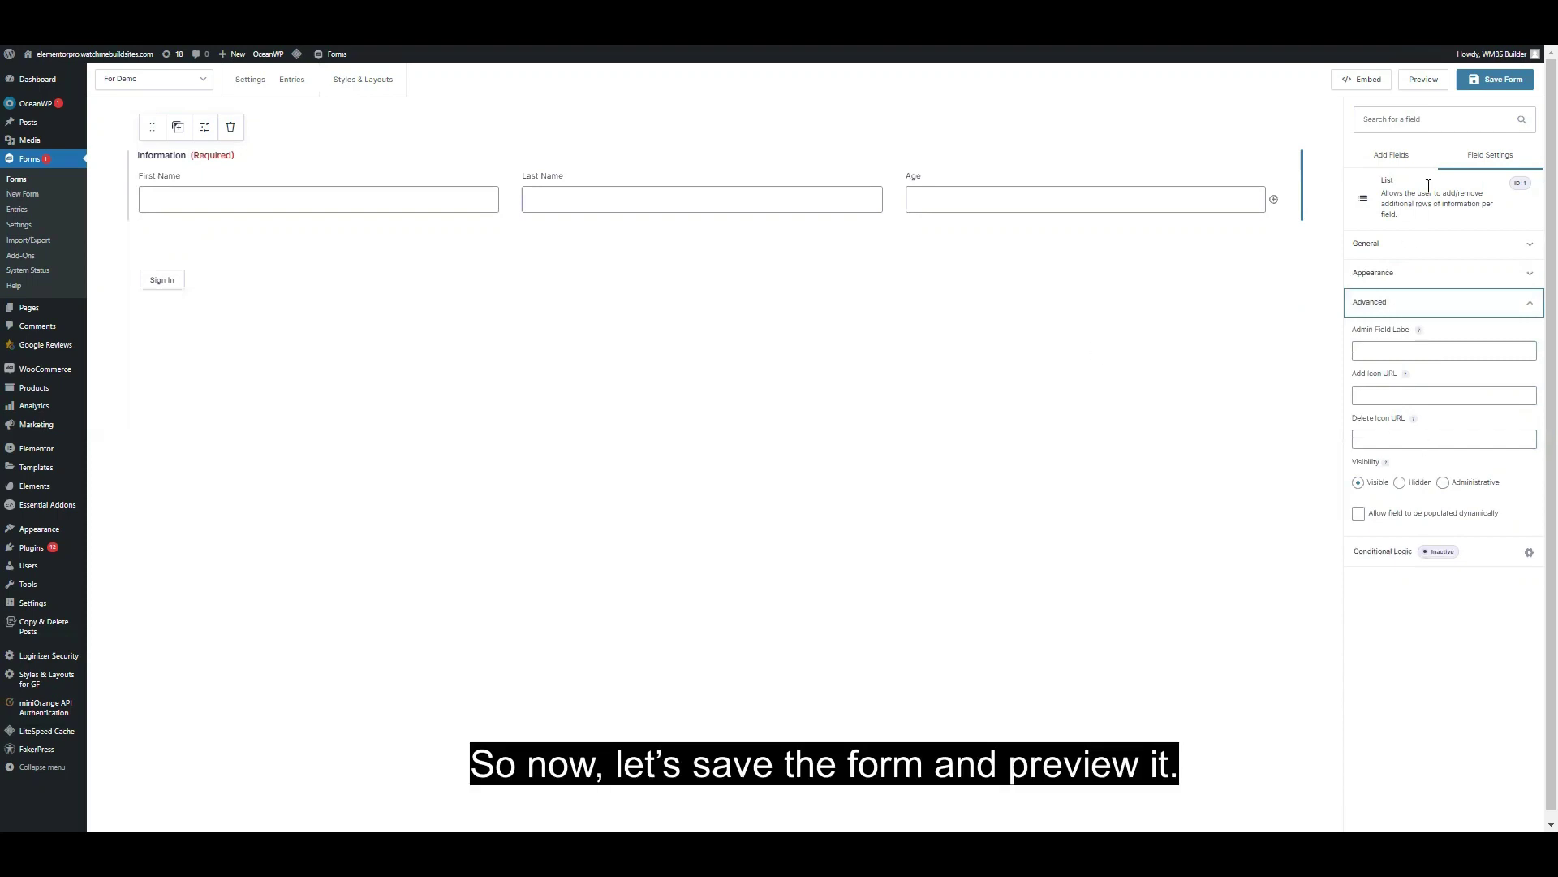
click(1505, 82)
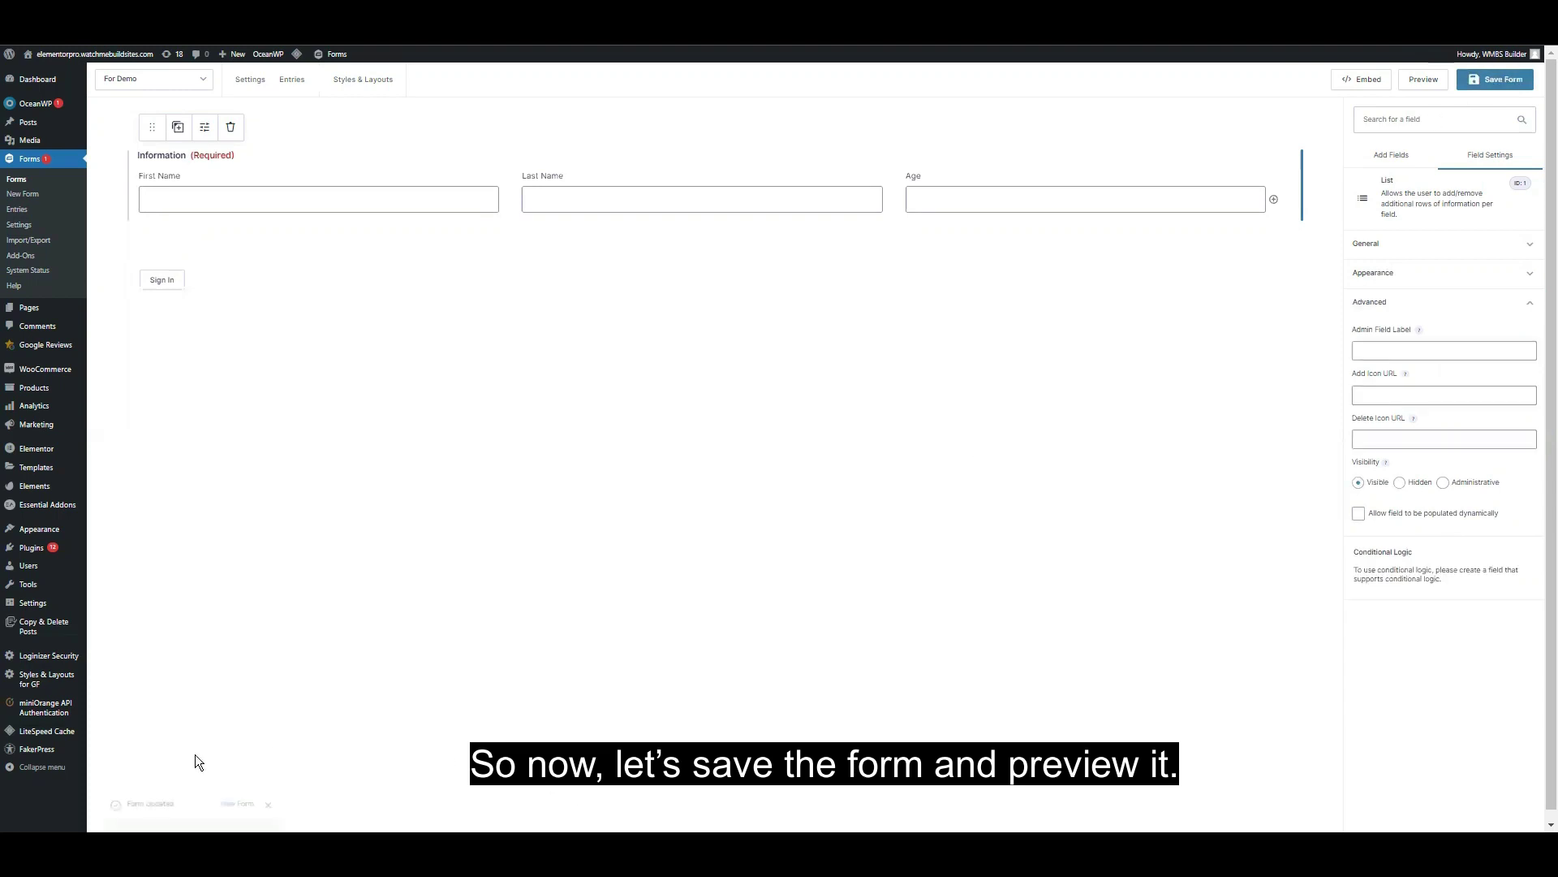
click(241, 805)
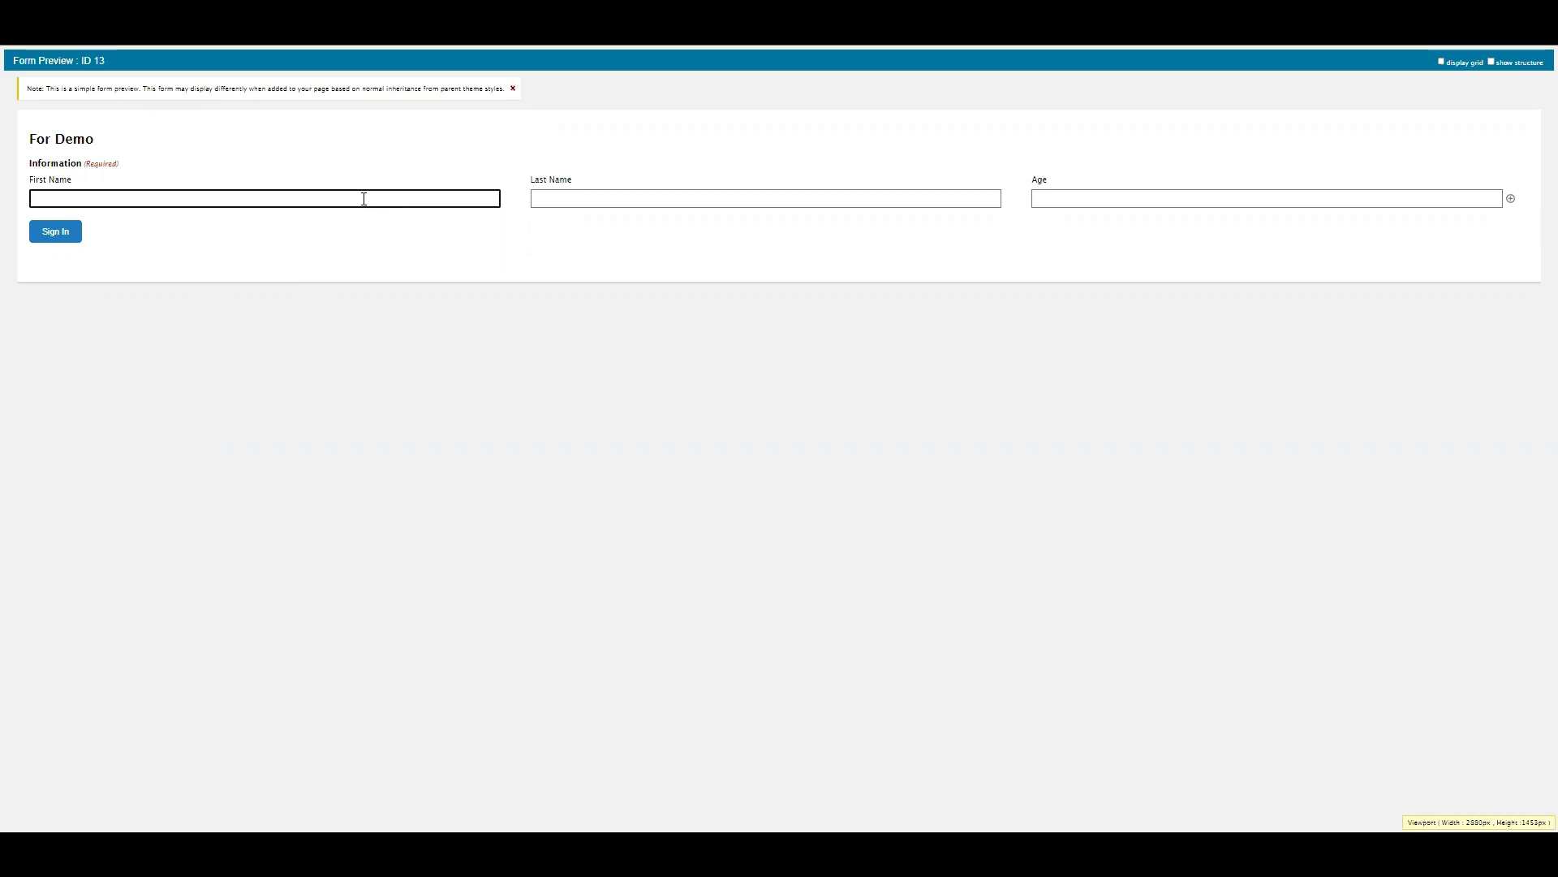
- Enter a last name and age 27 in the Information list's first row
key(Tab)
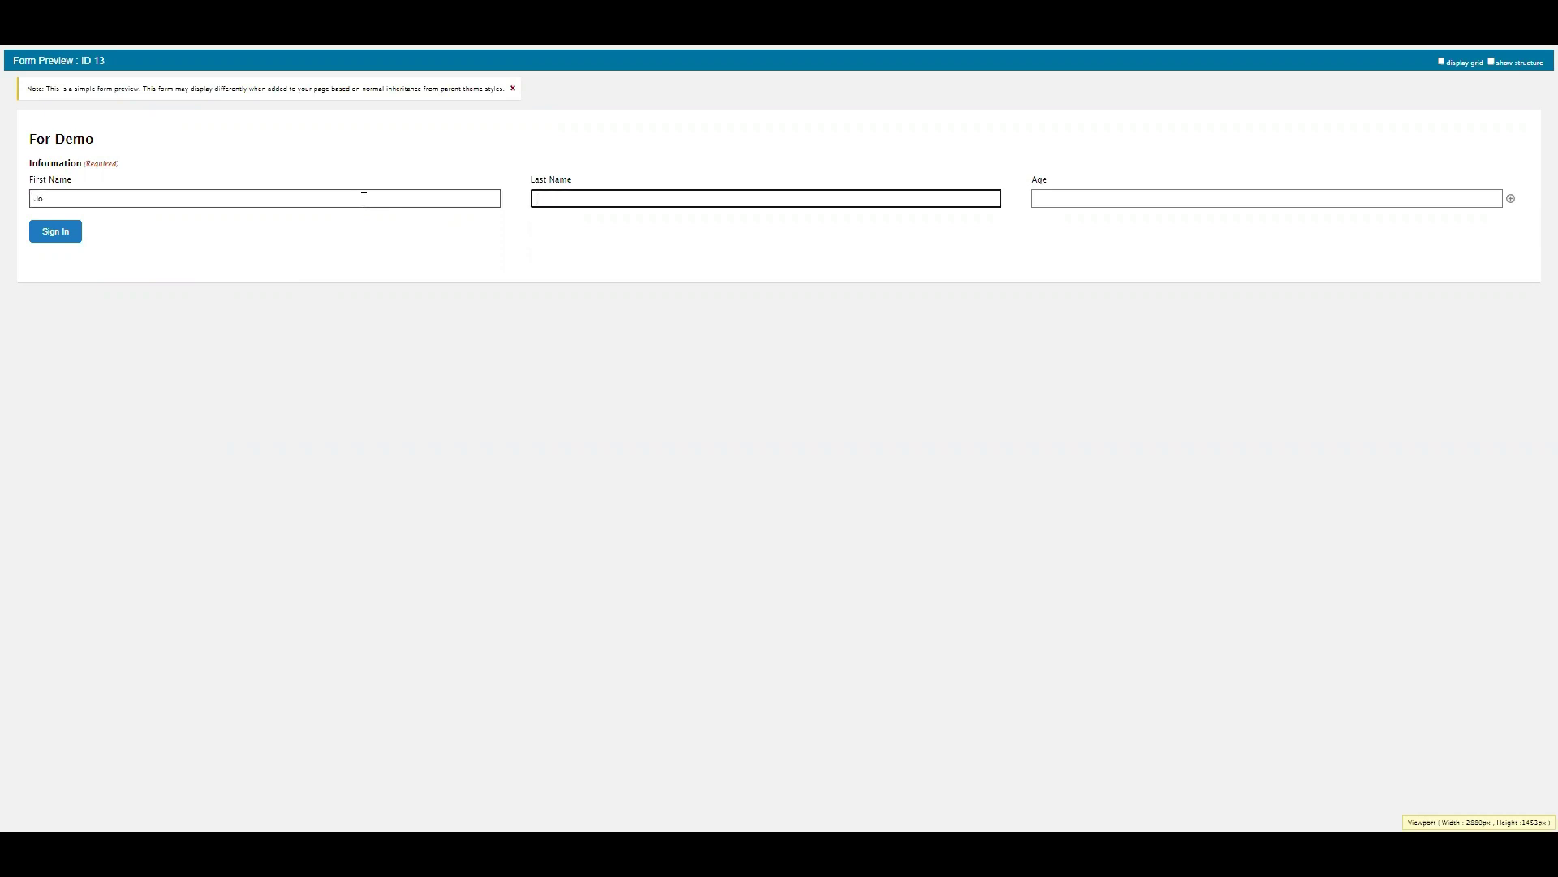
text(Yoido)
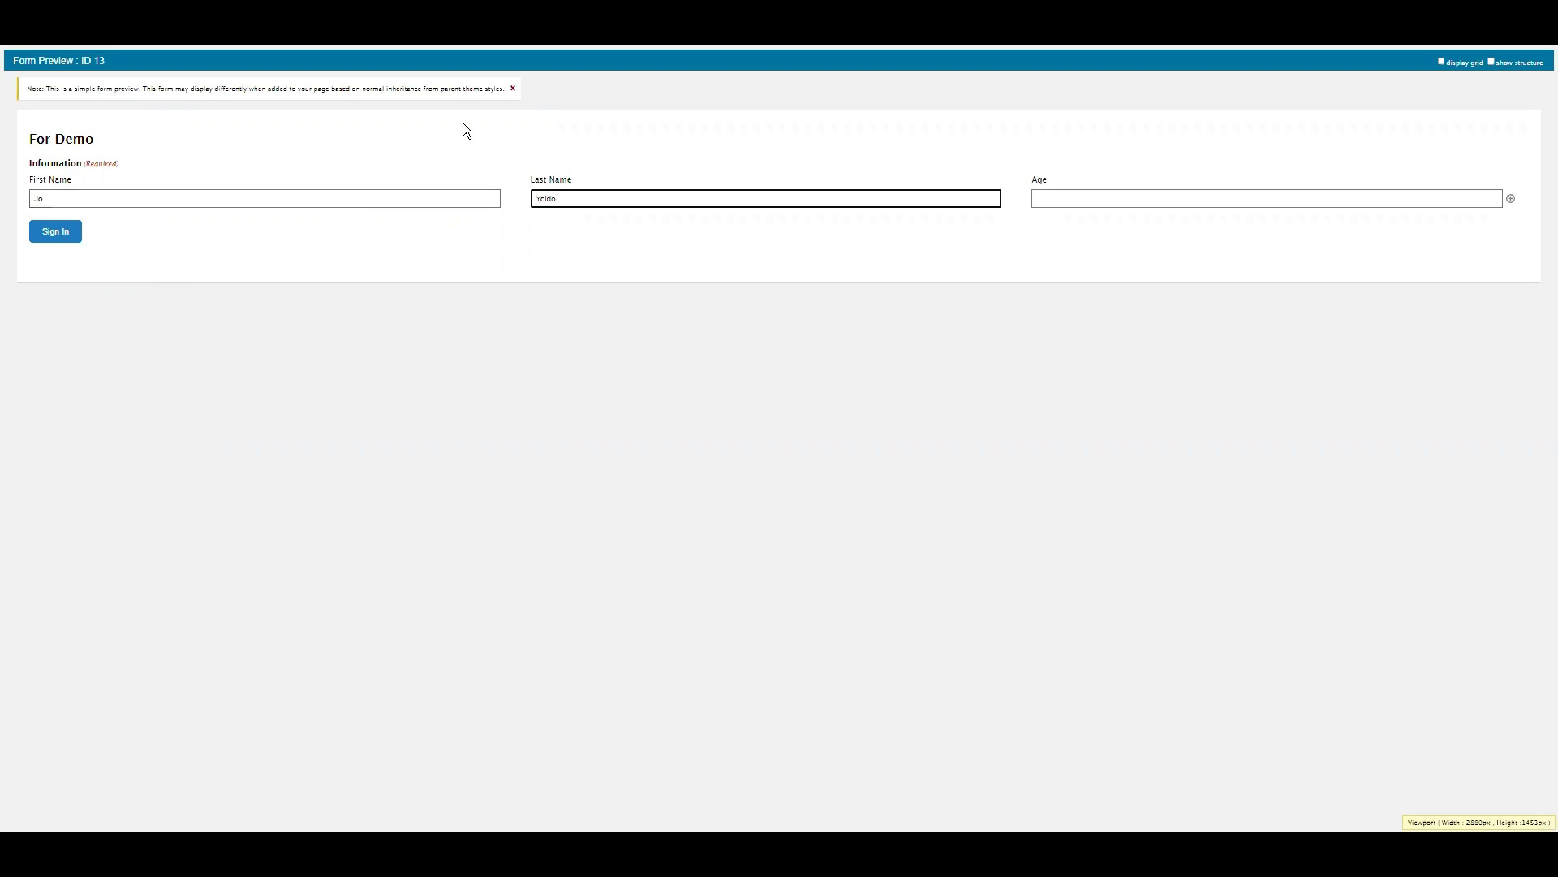
click(1162, 195)
text(27)
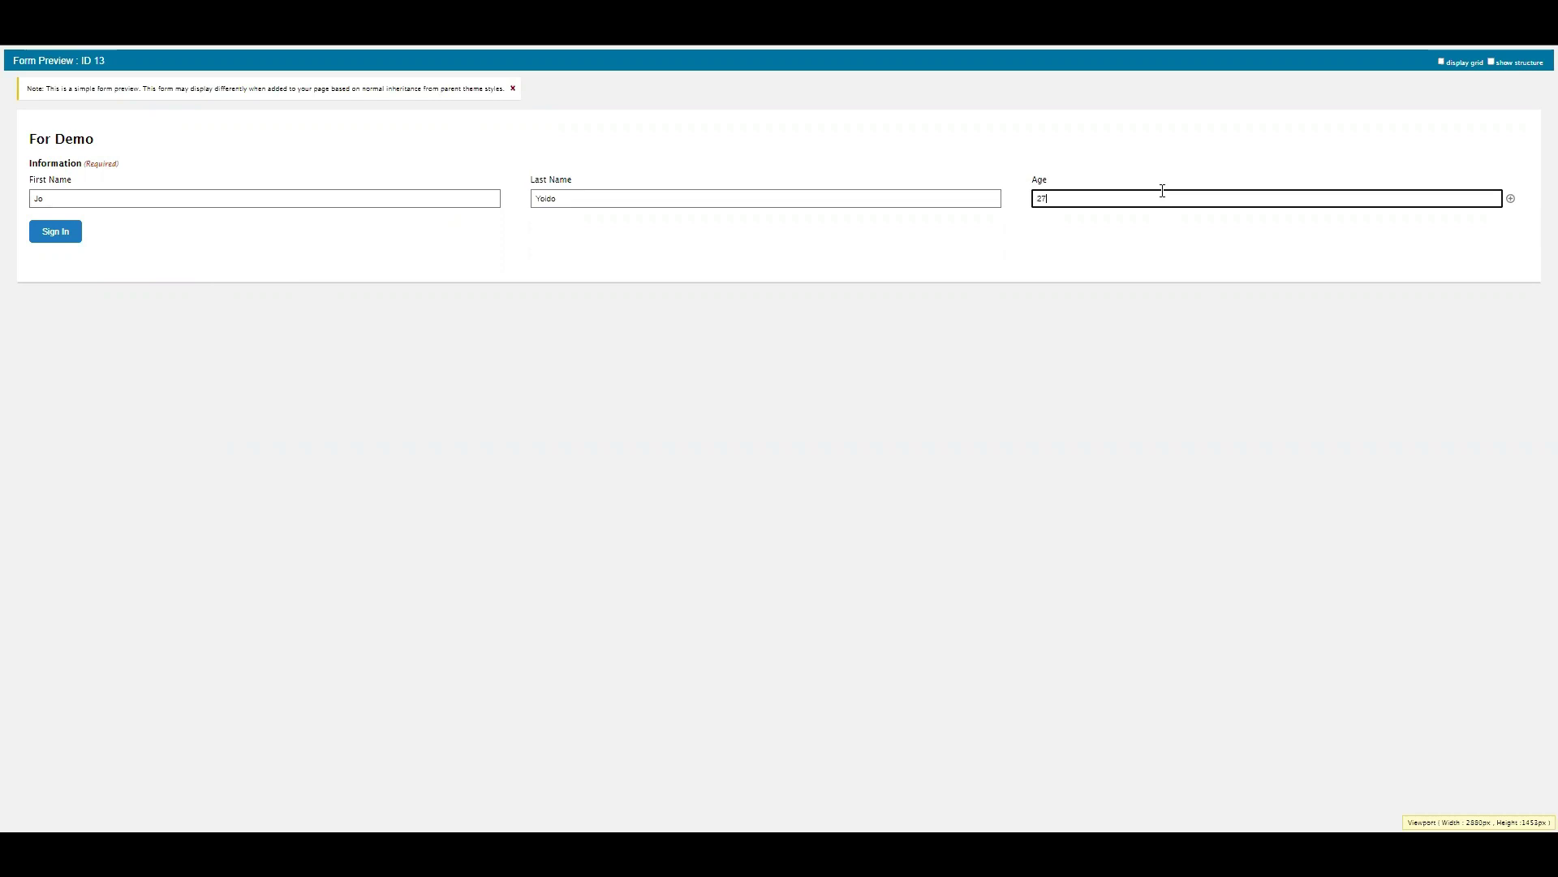
- Add three more rows to the Information list
click(1510, 199)
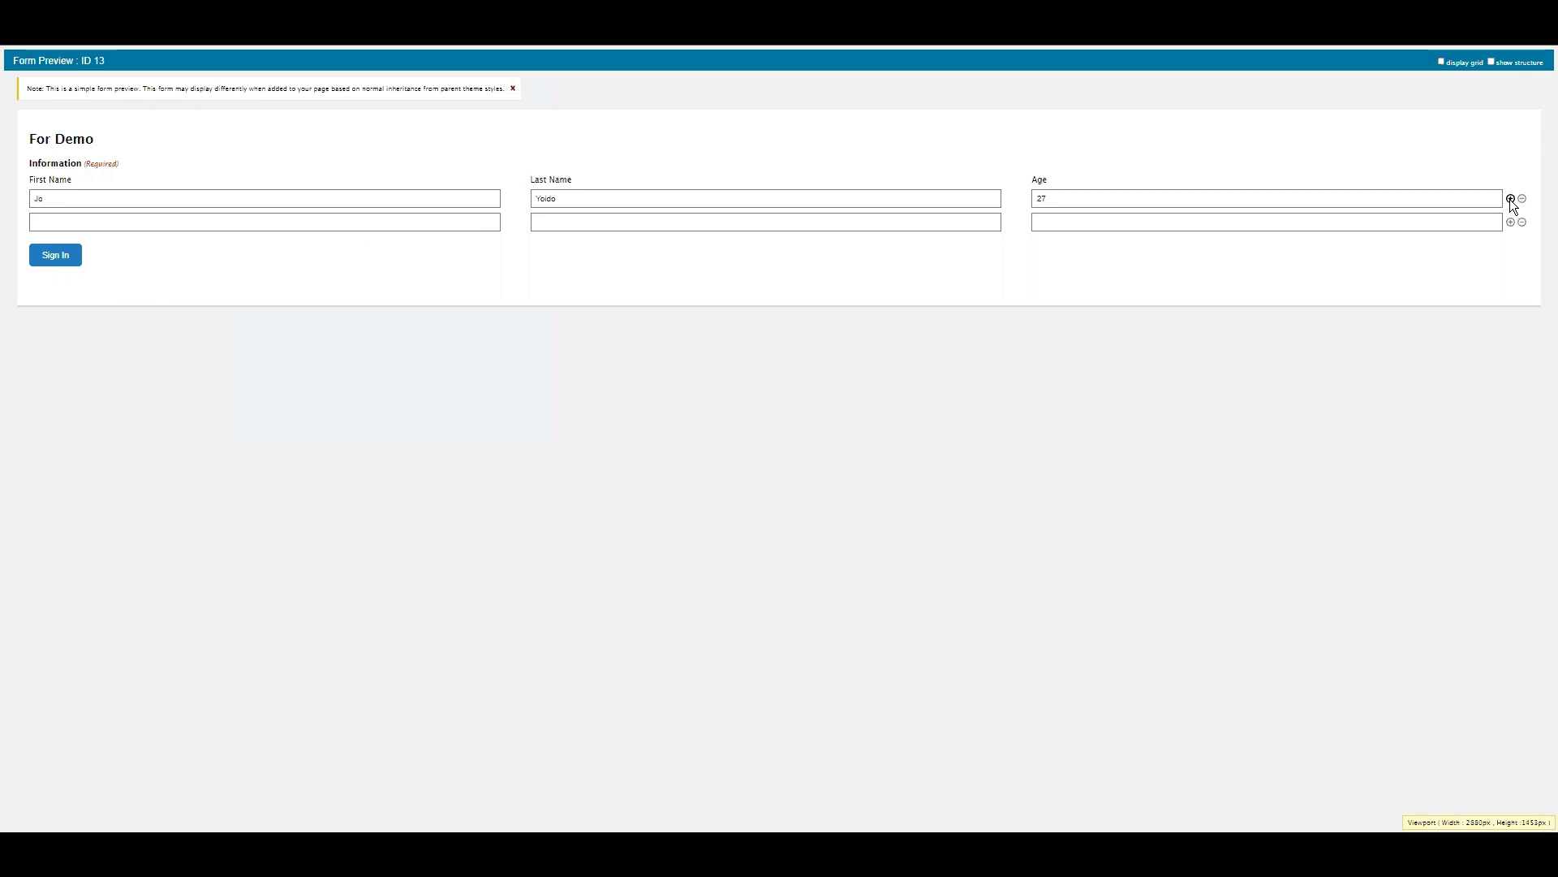
click(1510, 199)
click(1510, 199)
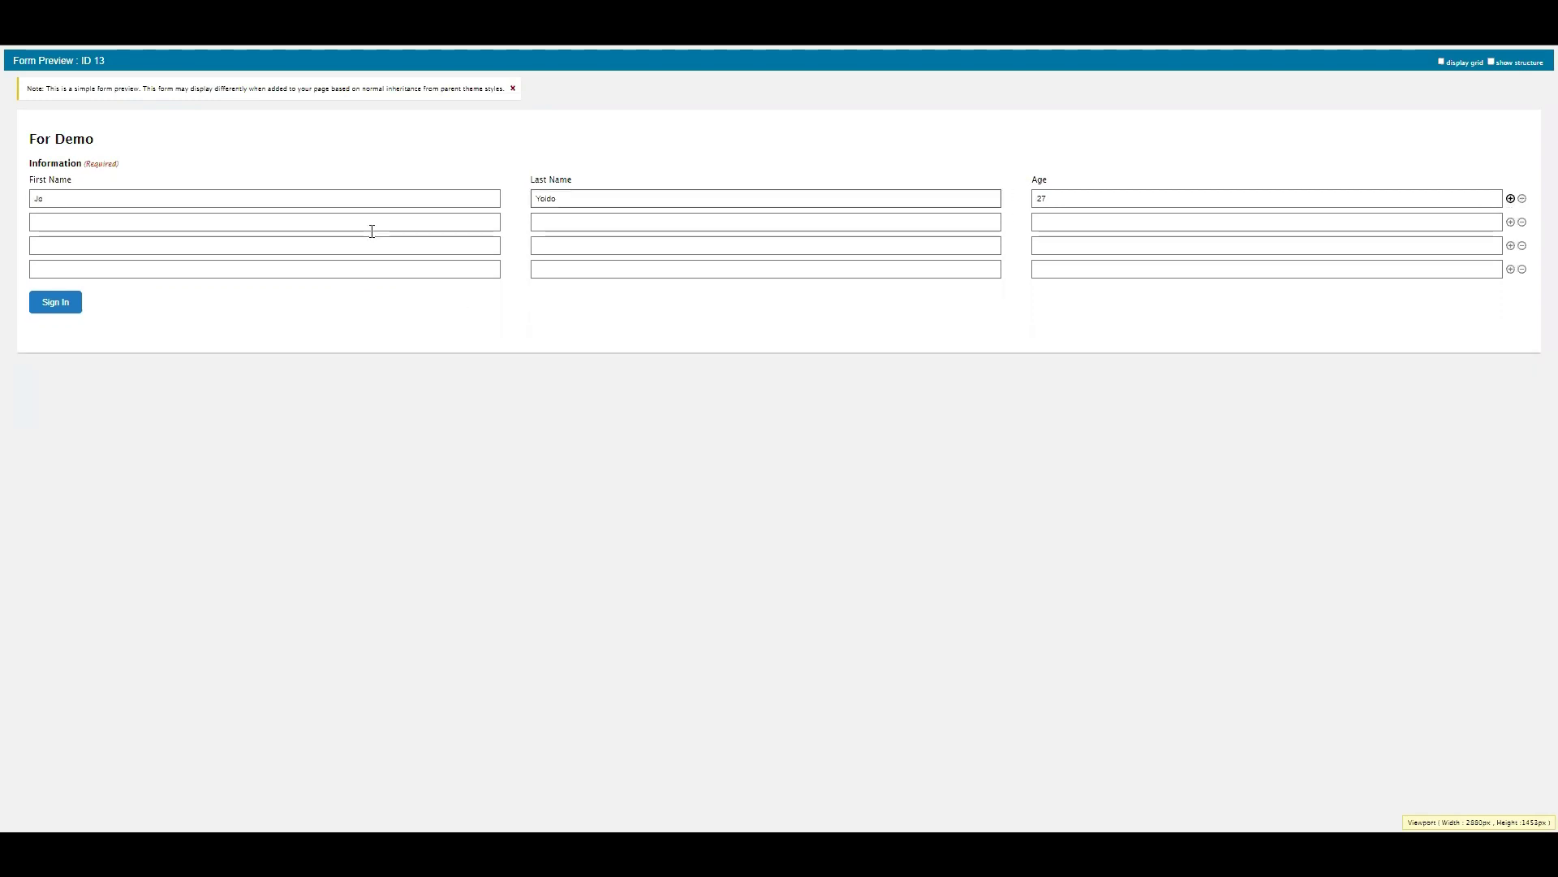
click(334, 222)
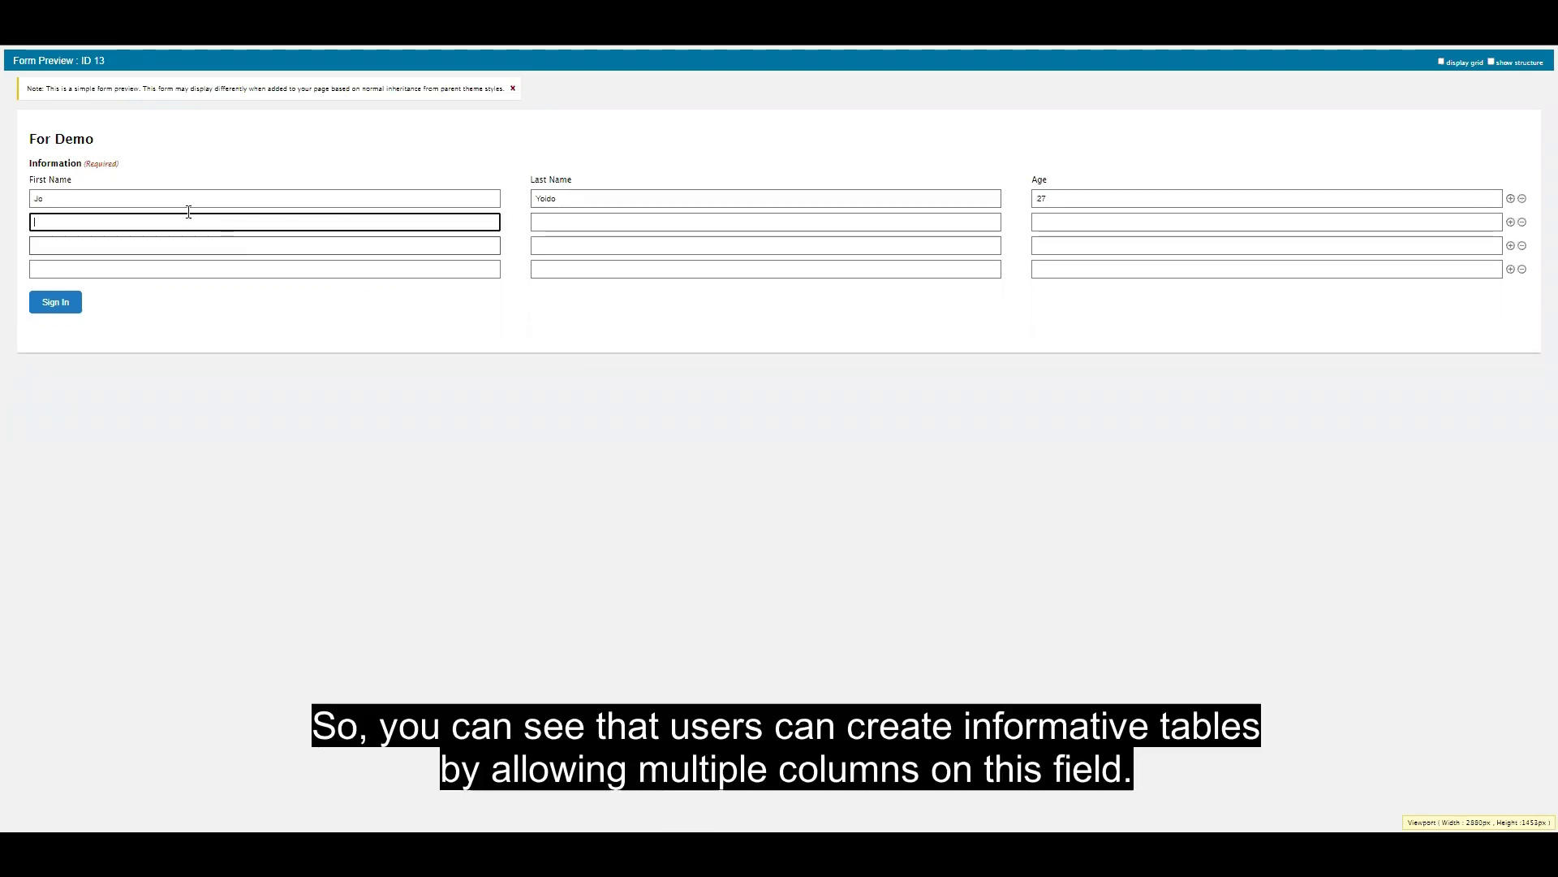